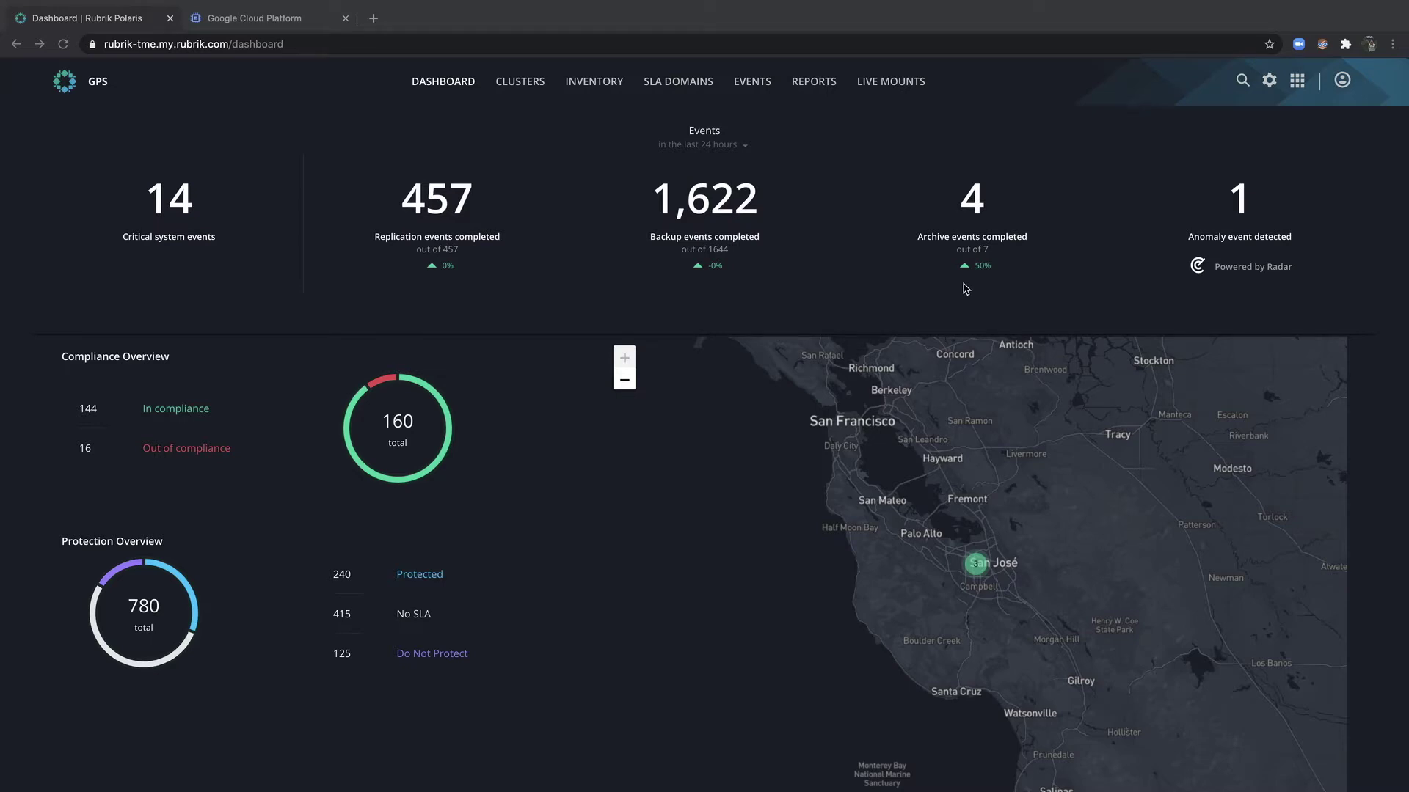
# Step: Start adding a GCP cloud account for VM protection from Remote settings and launch Google sign-in
pyautogui.click(1268, 81)
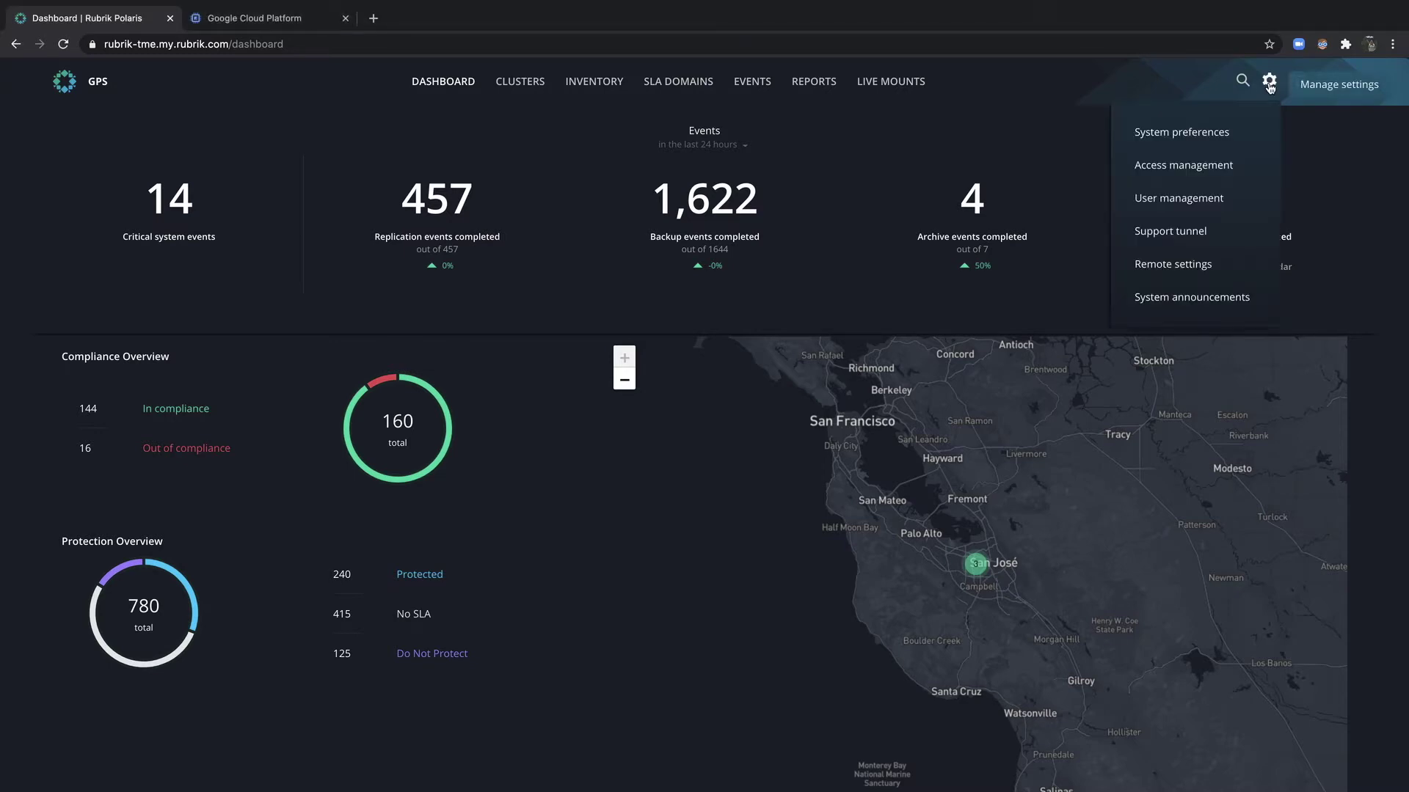
pyautogui.click(1189, 266)
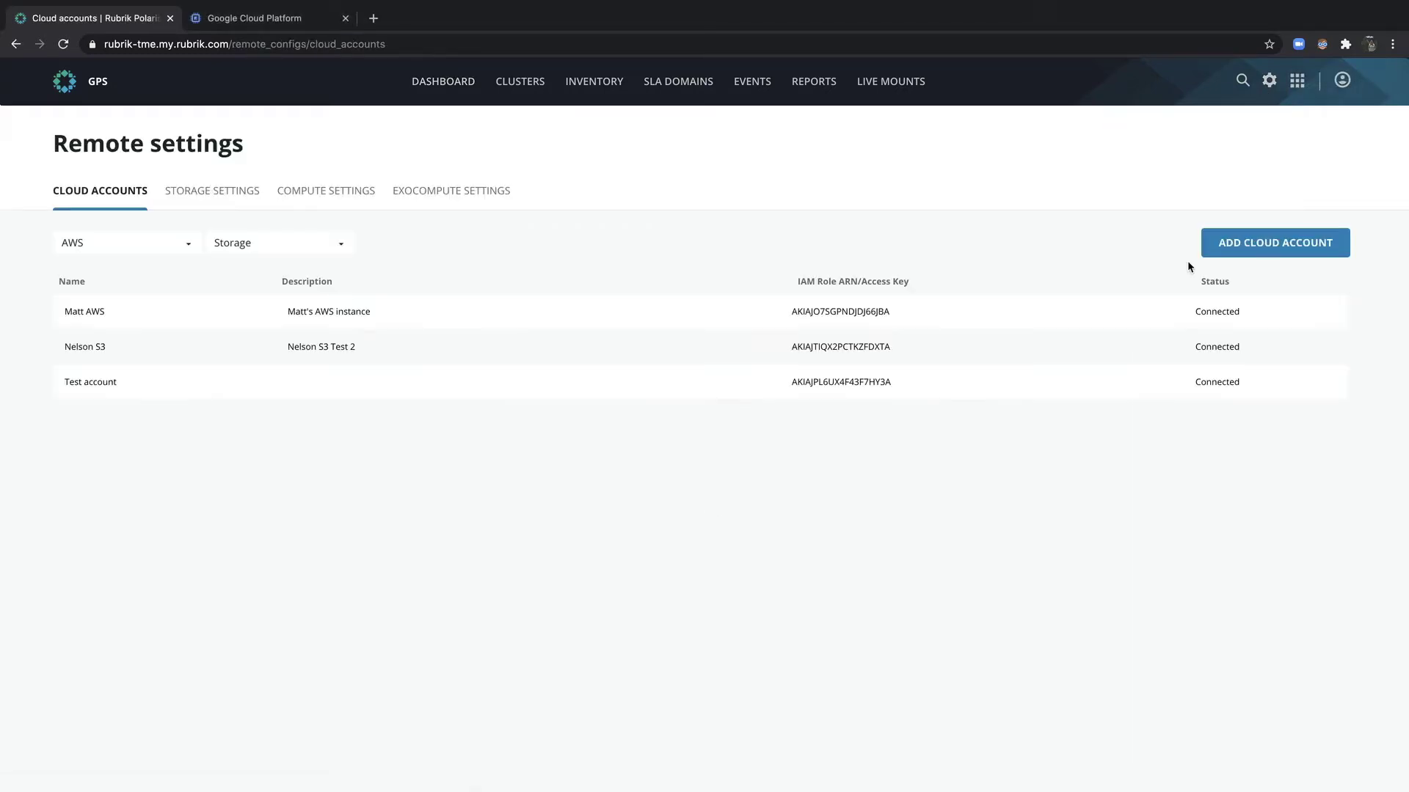
pyautogui.click(1229, 244)
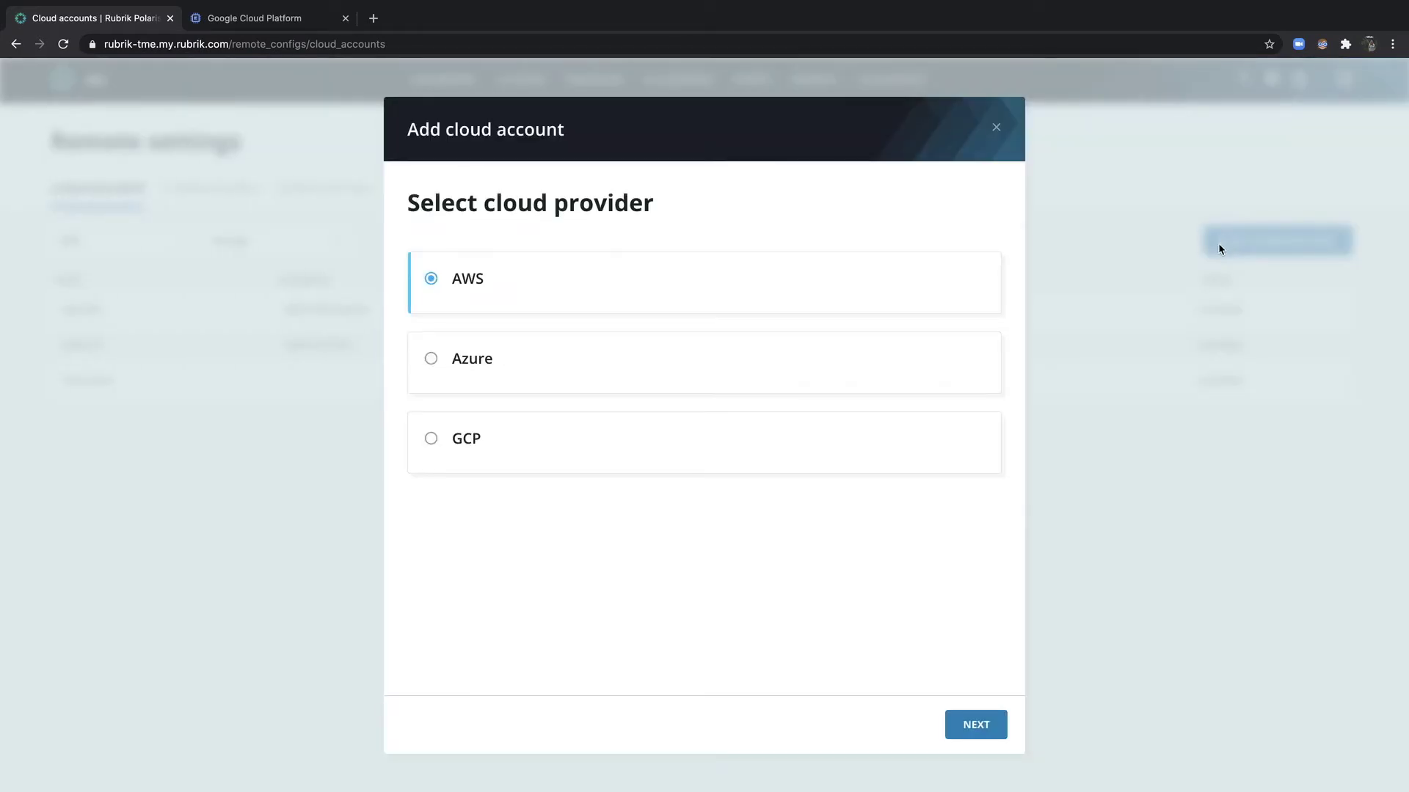
pyautogui.click(891, 461)
pyautogui.click(984, 717)
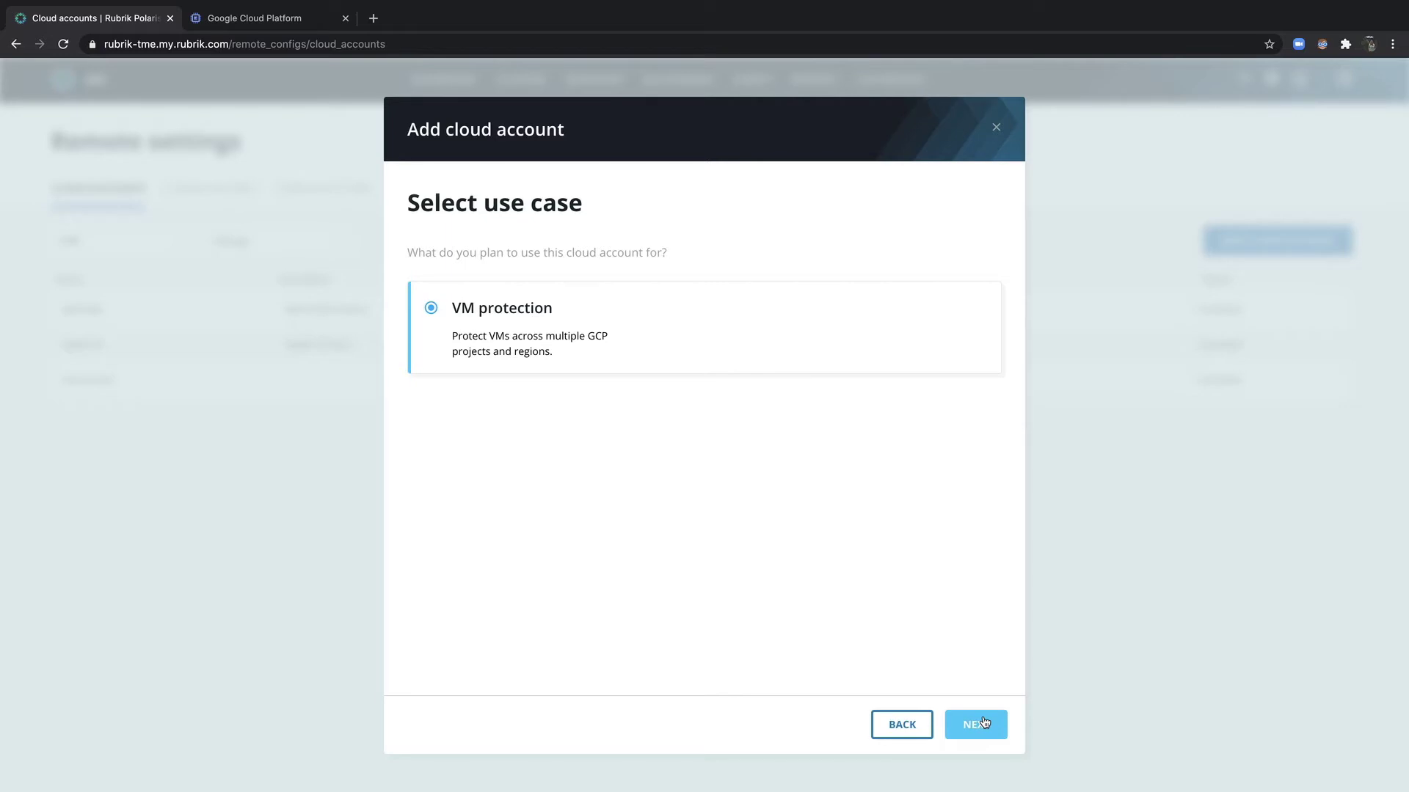
pyautogui.click(984, 723)
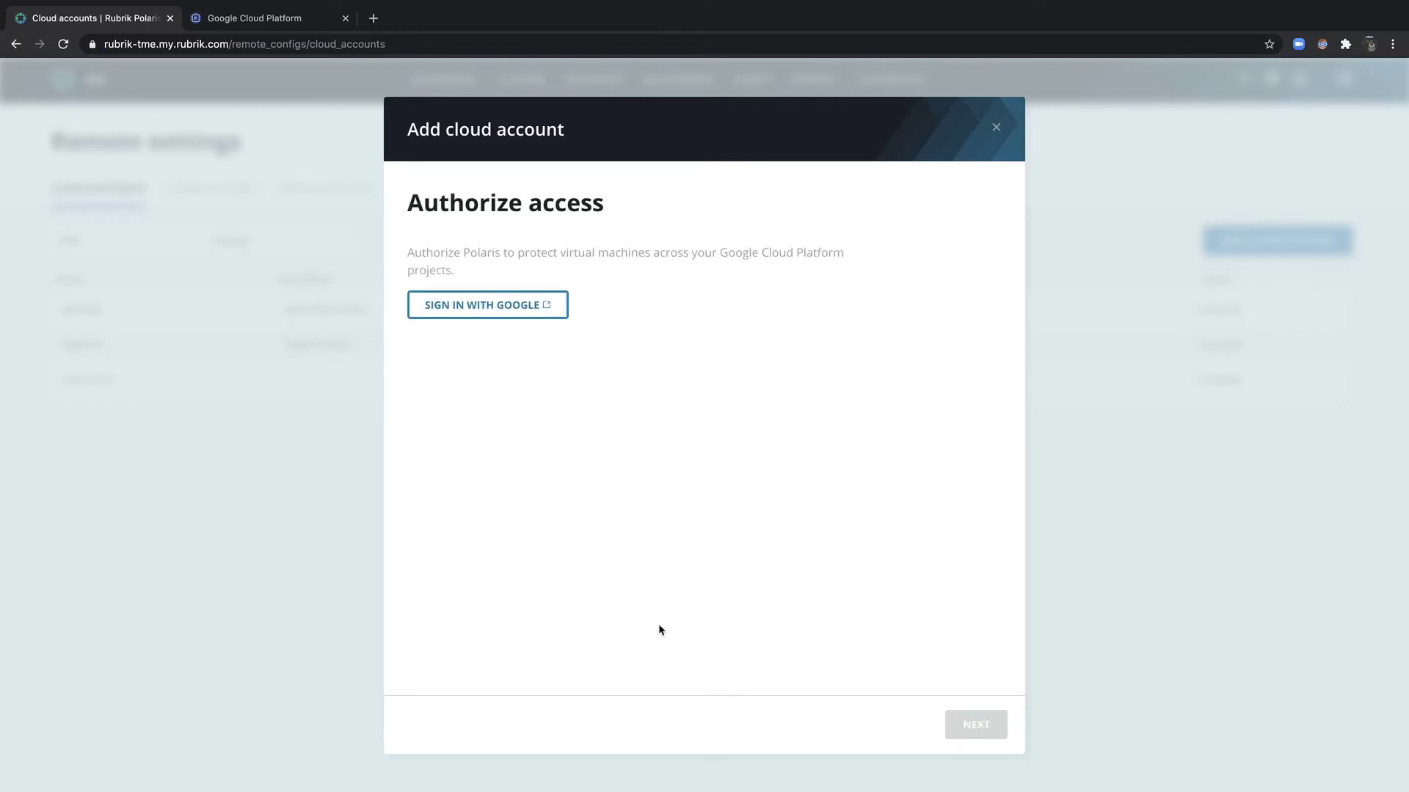
pyautogui.click(518, 304)
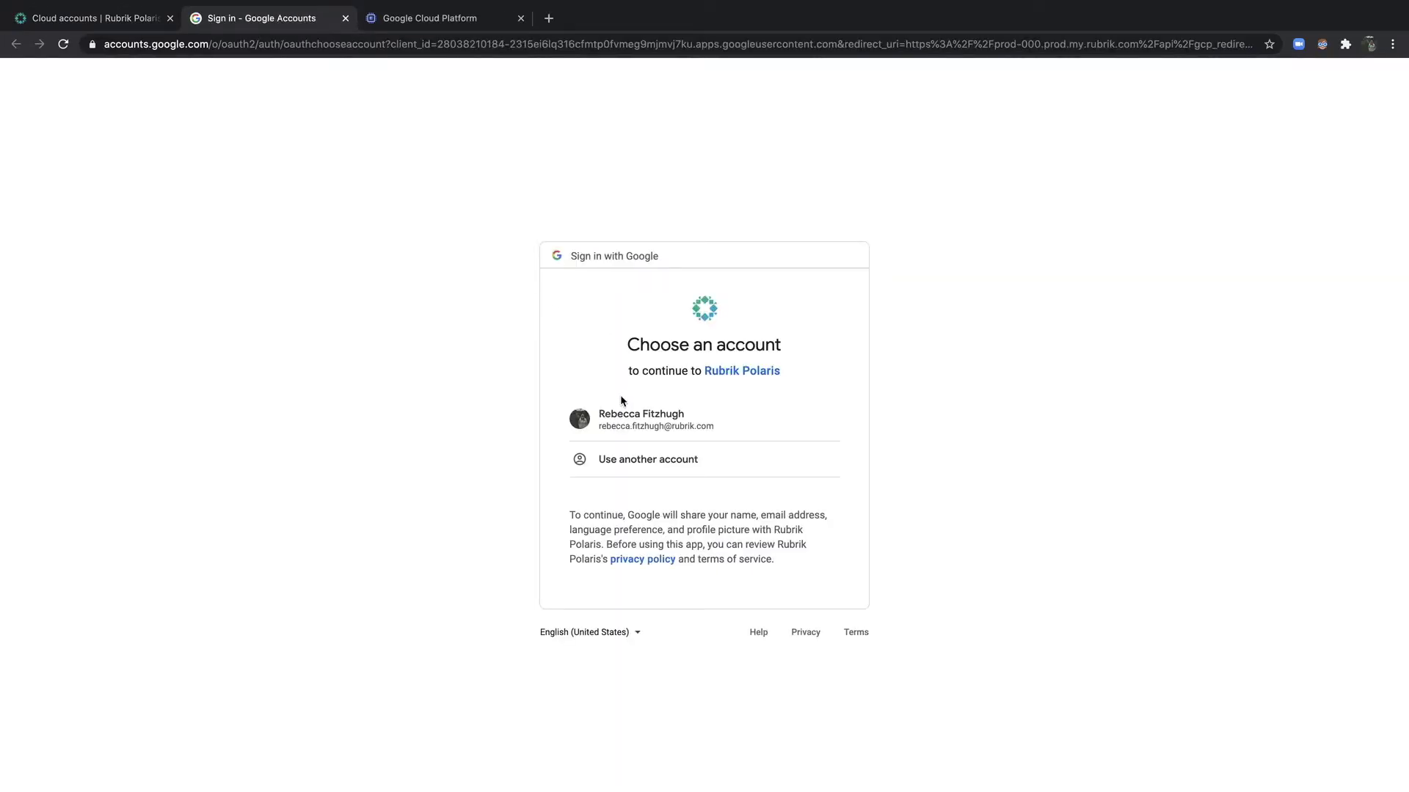
# Step: Authorize Polaris with the chosen Google account and continue to GCP project selection
pyautogui.click(635, 439)
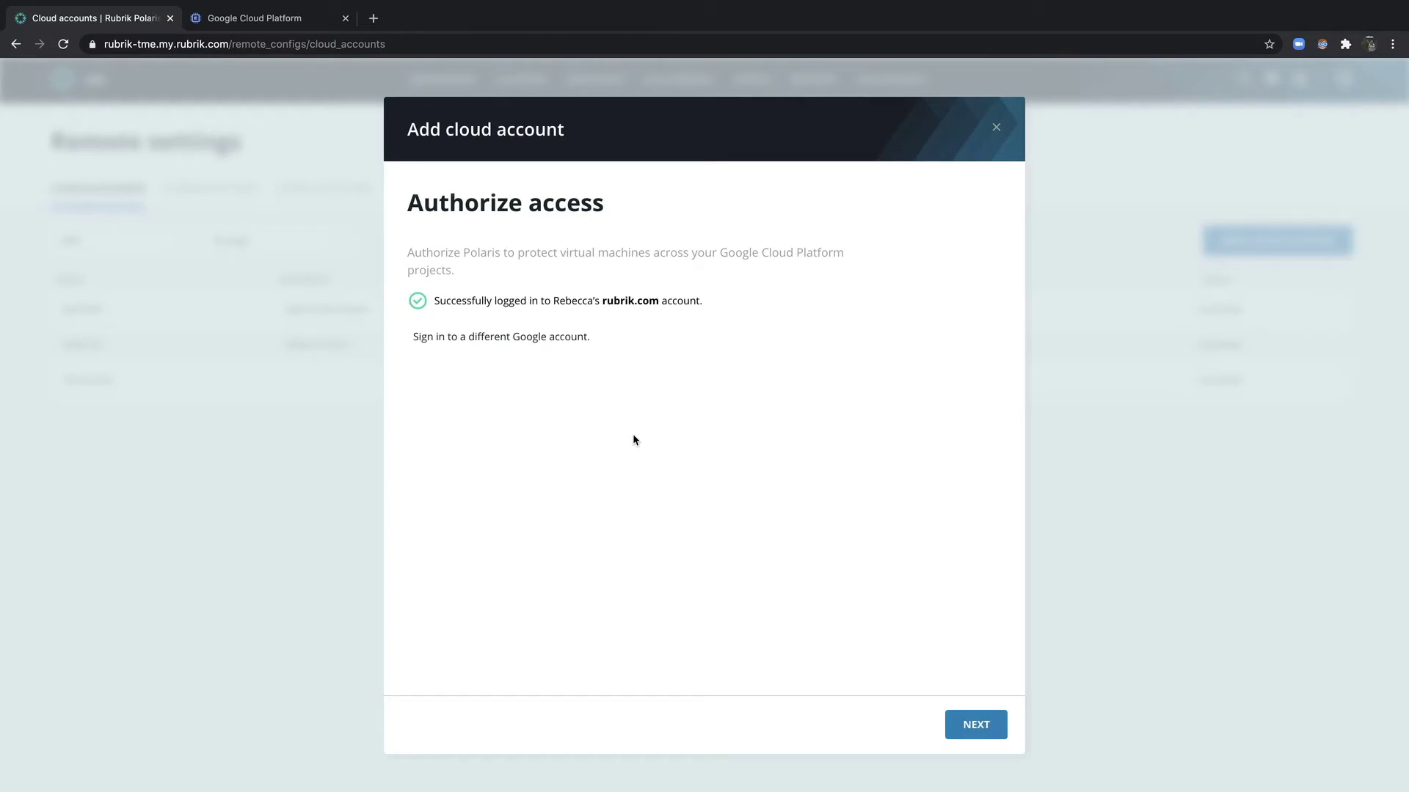
pyautogui.click(956, 722)
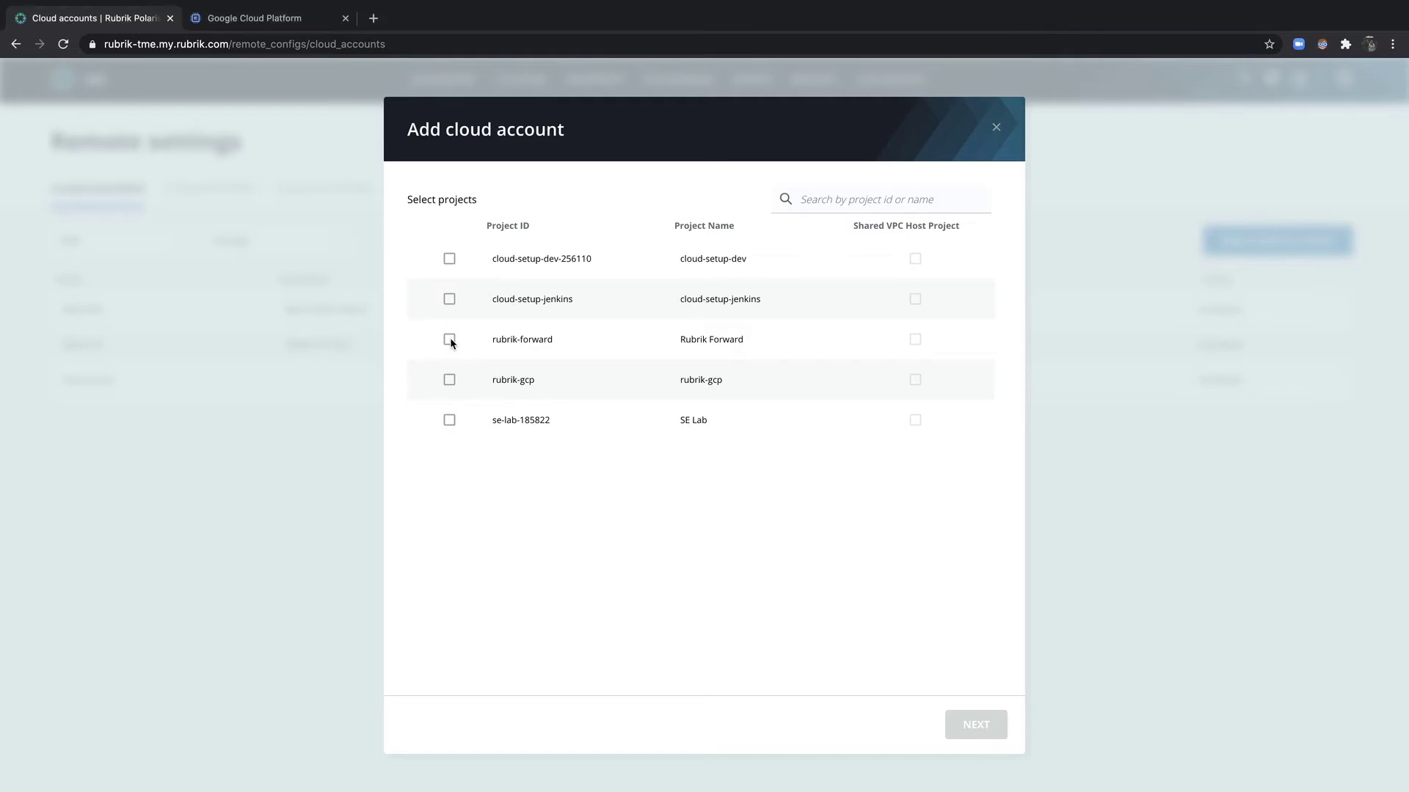
# Step: Select the rubrik-forward project and submit it as the new GCP cloud account
pyautogui.click(451, 341)
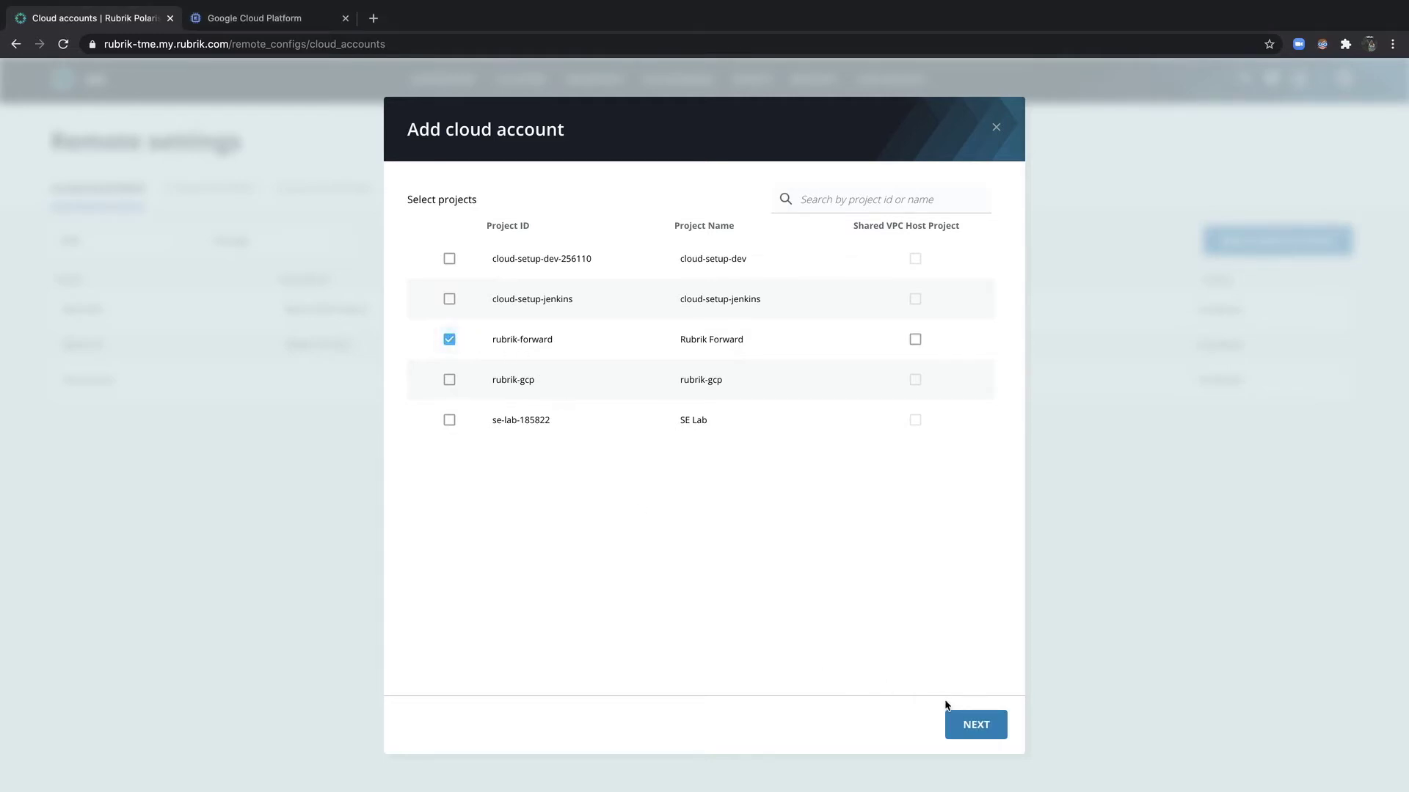
pyautogui.click(975, 723)
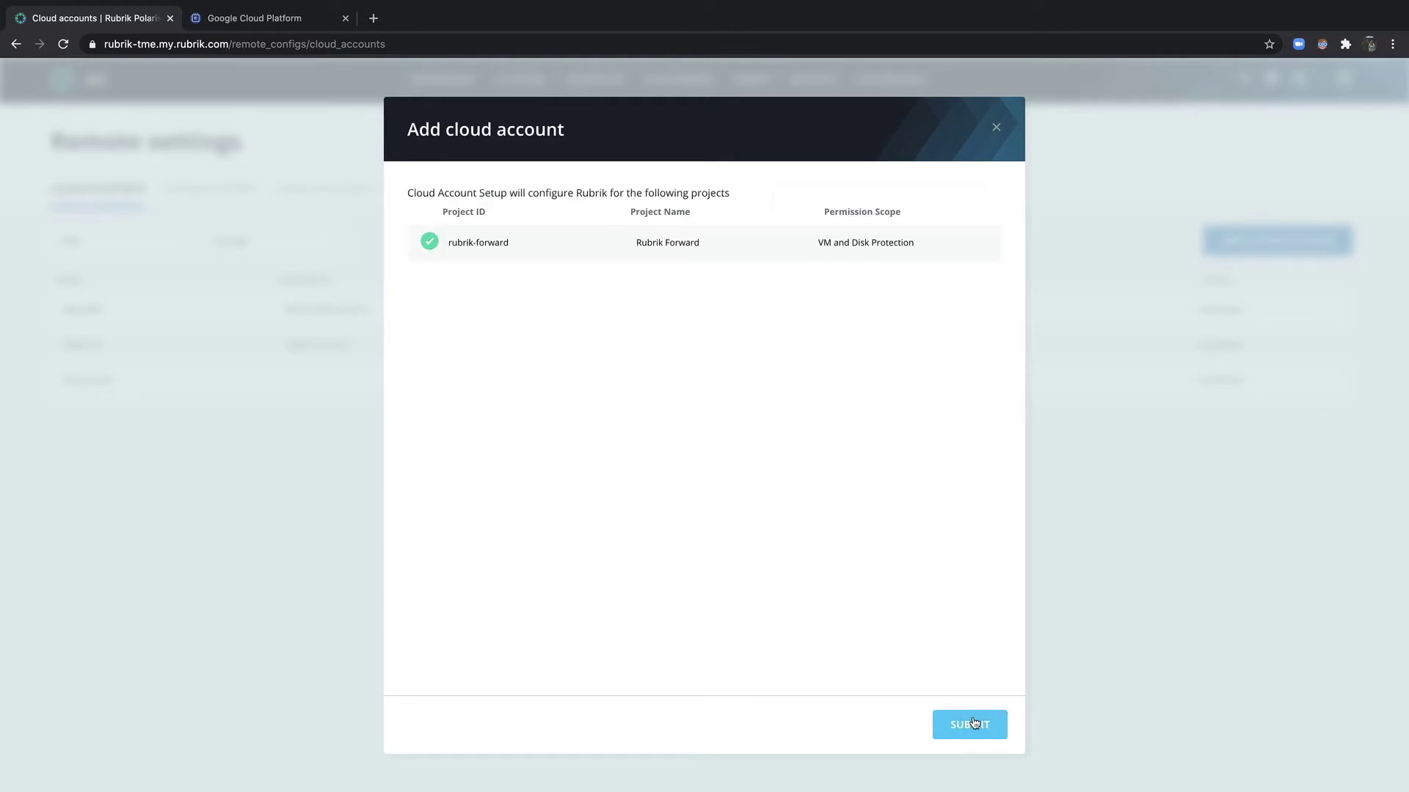
pyautogui.click(974, 724)
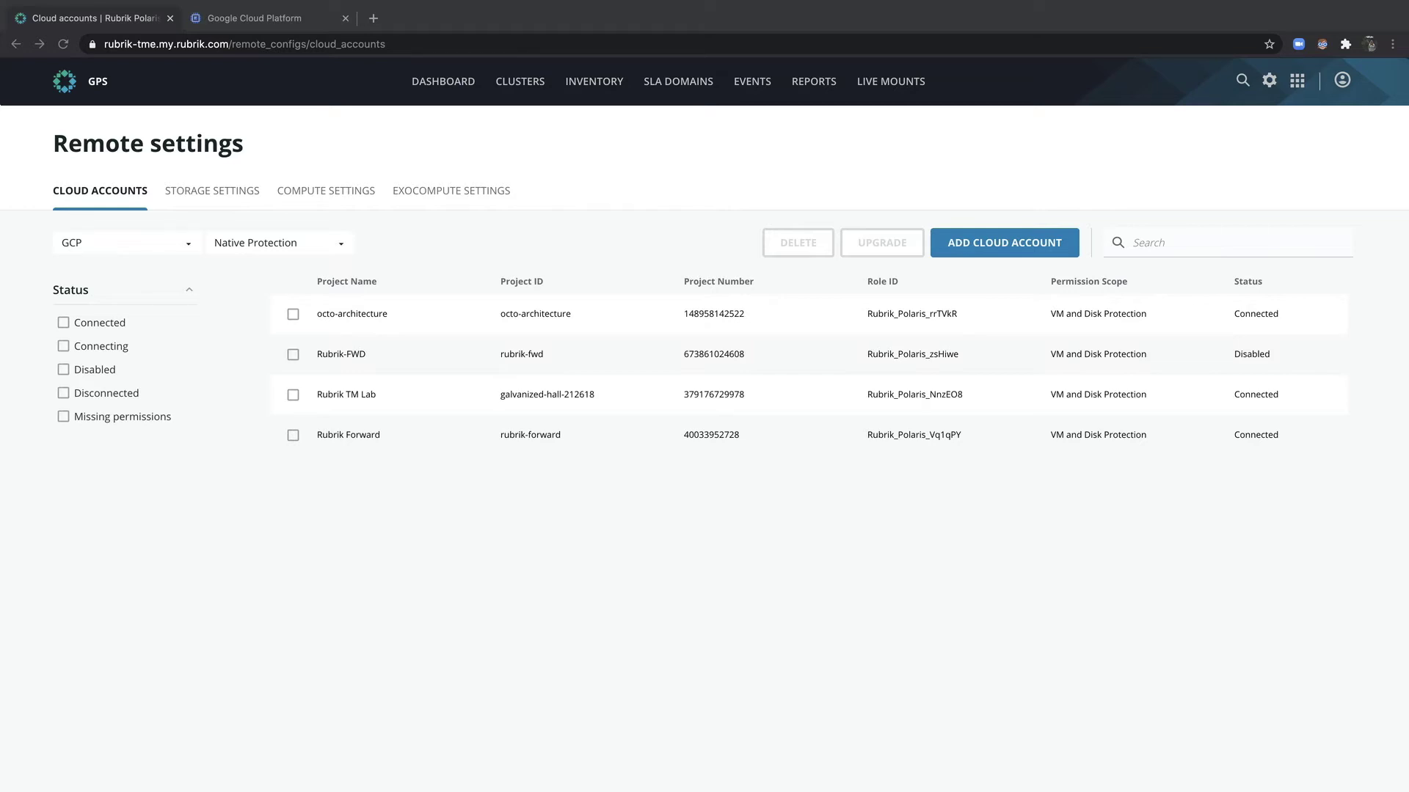
# Step: Start a new SLA domain taking hourly snapshots every 1 hour, kept 1 day
pyautogui.click(686, 82)
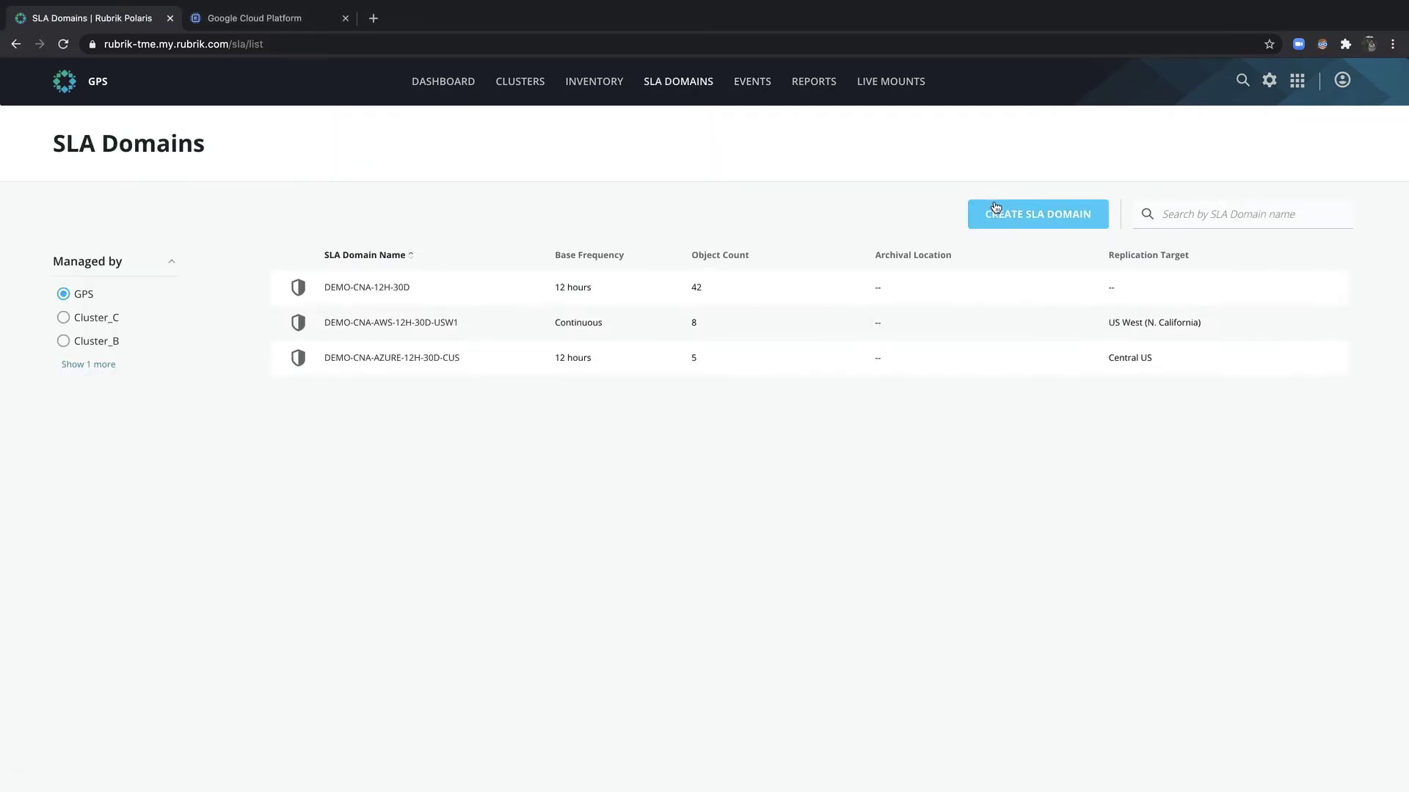
pyautogui.click(995, 207)
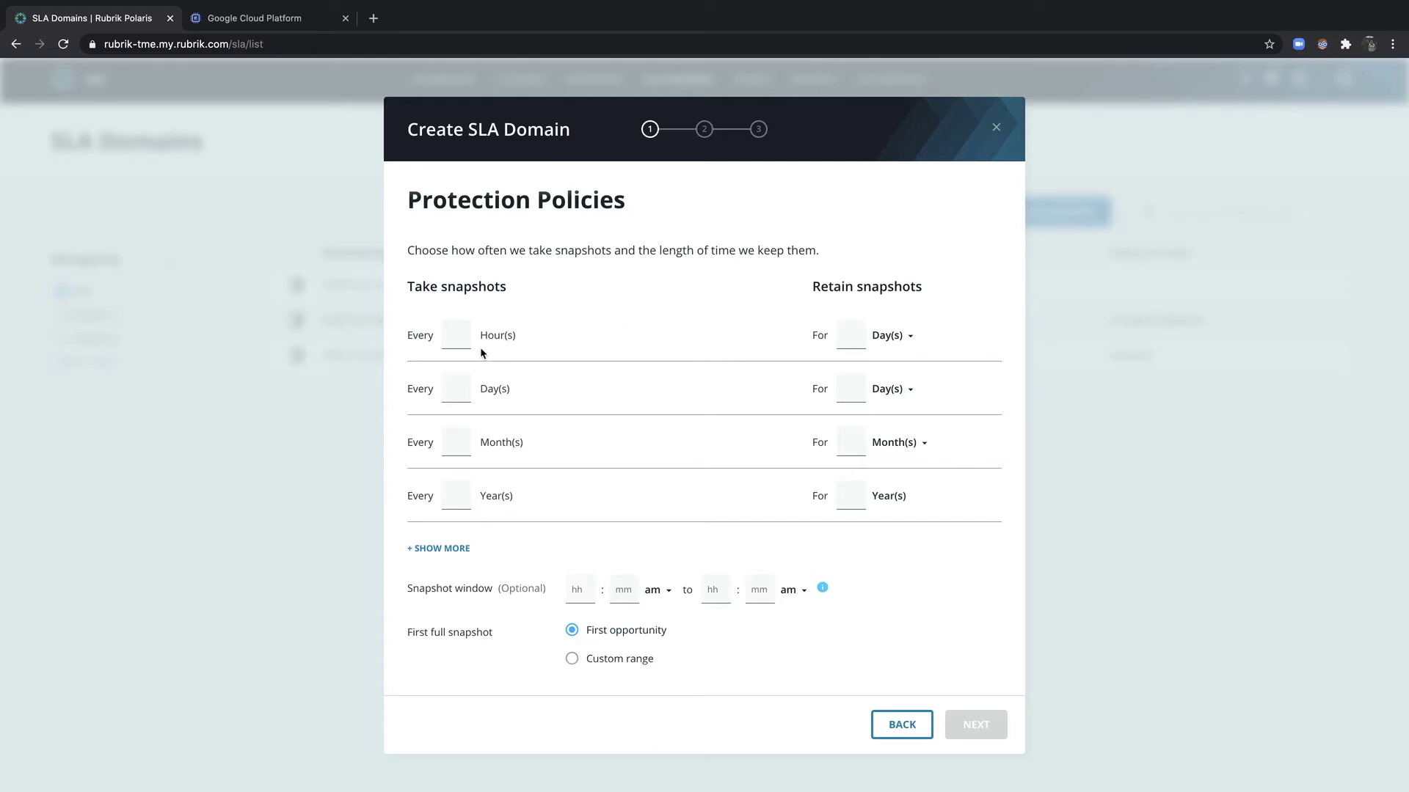
pyautogui.click(453, 336)
pyautogui.write('1')
pyautogui.click(848, 335)
pyautogui.write('1')
# Step: Add daily snapshots every 1 day kept 90 days, skipping remote policies to confirmation
pyautogui.click(459, 389)
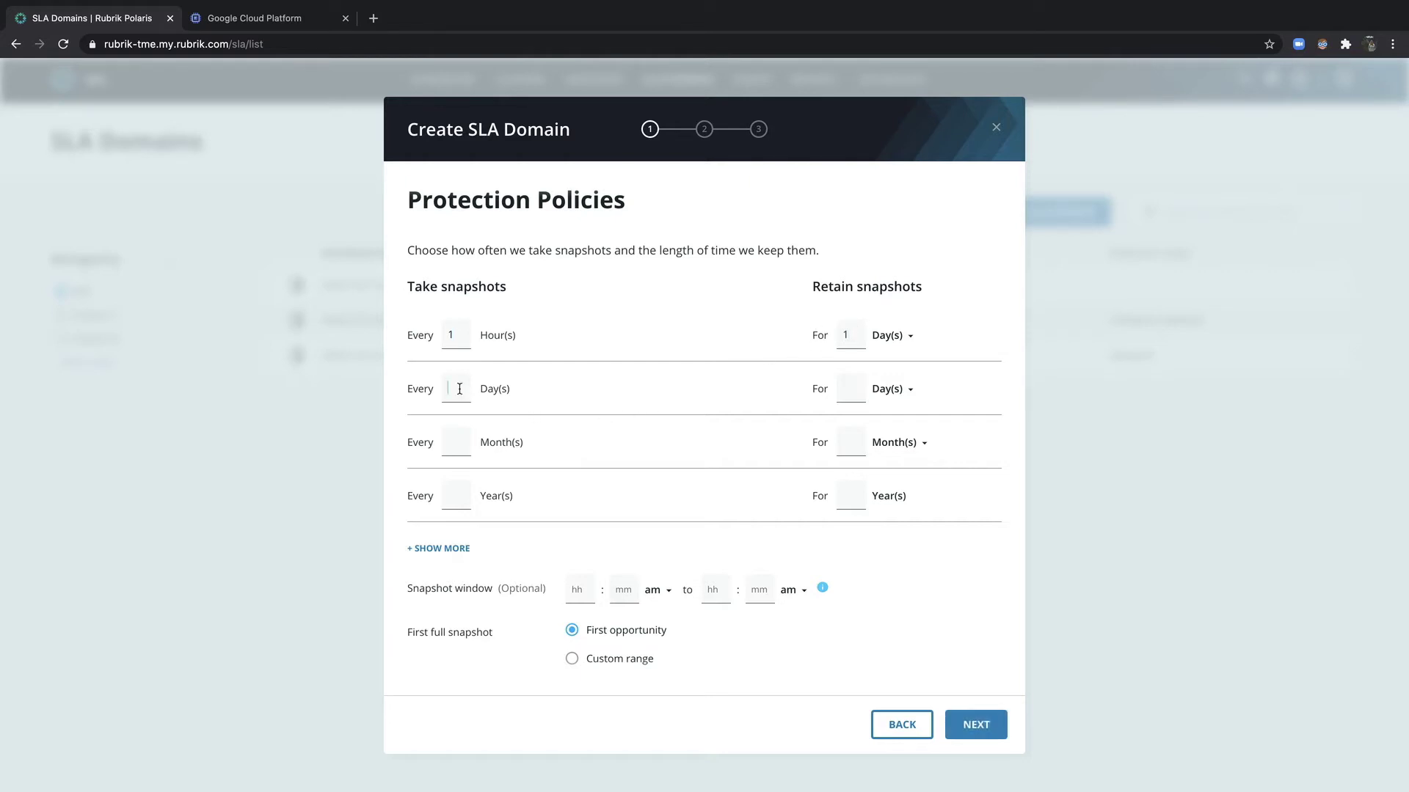
pyautogui.write('1')
pyautogui.click(848, 385)
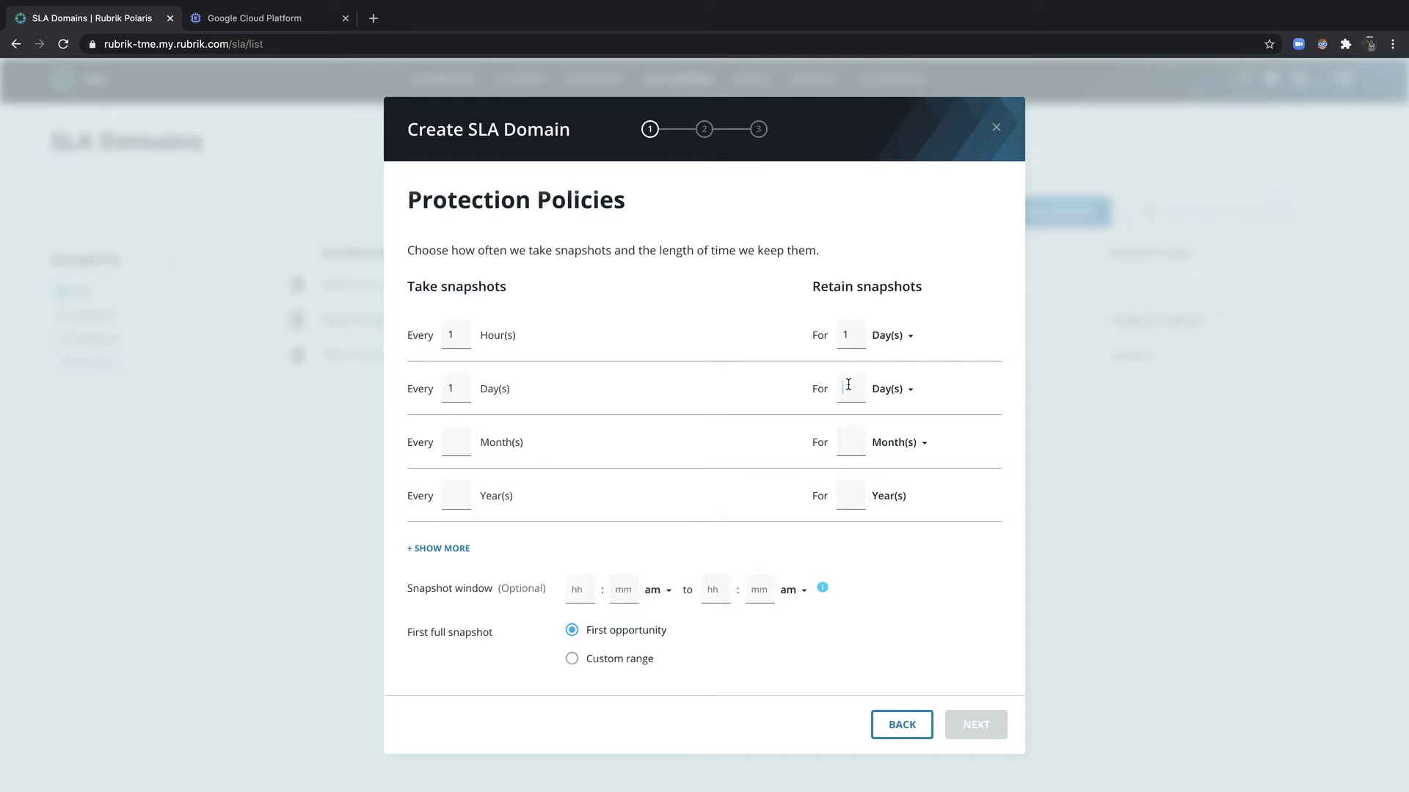
pyautogui.write('90')
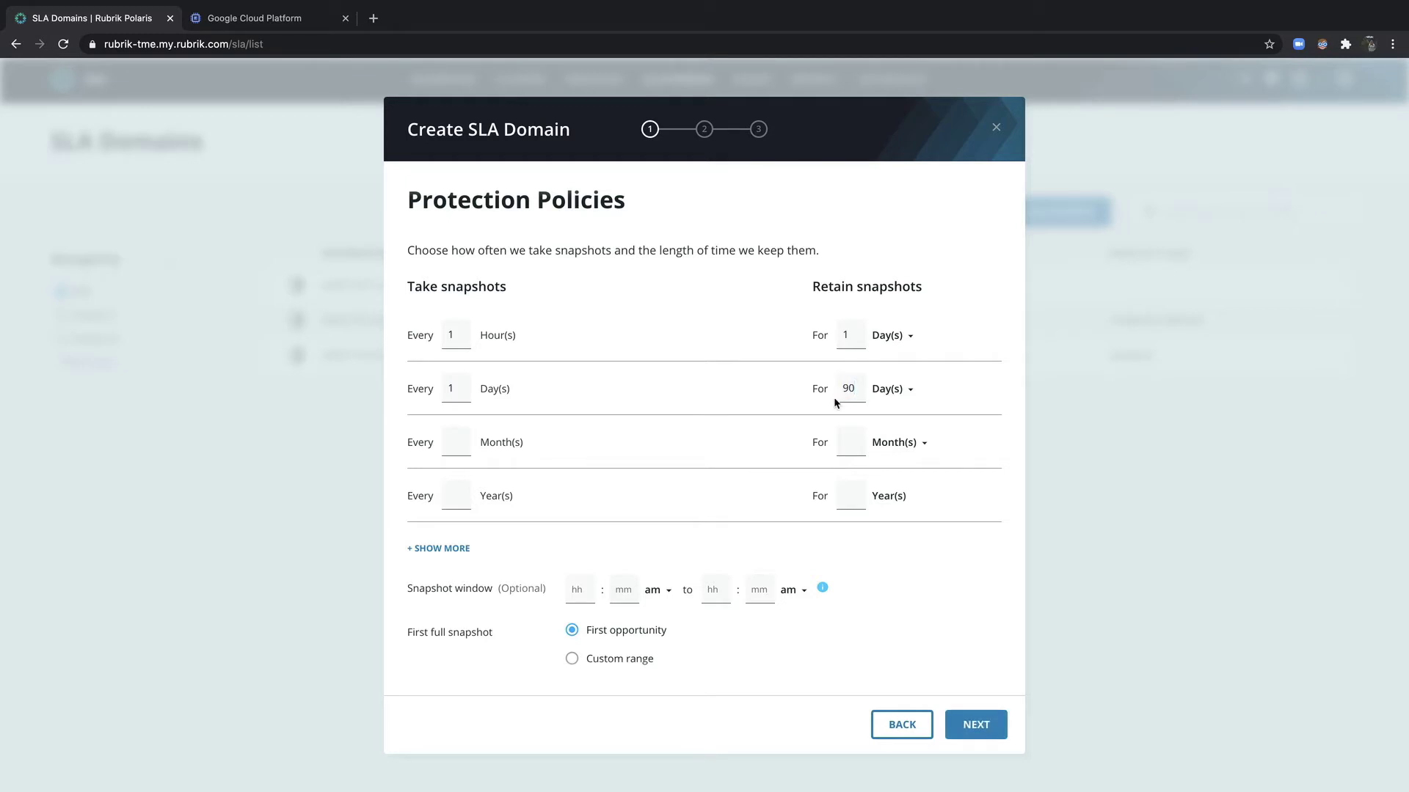
pyautogui.click(981, 723)
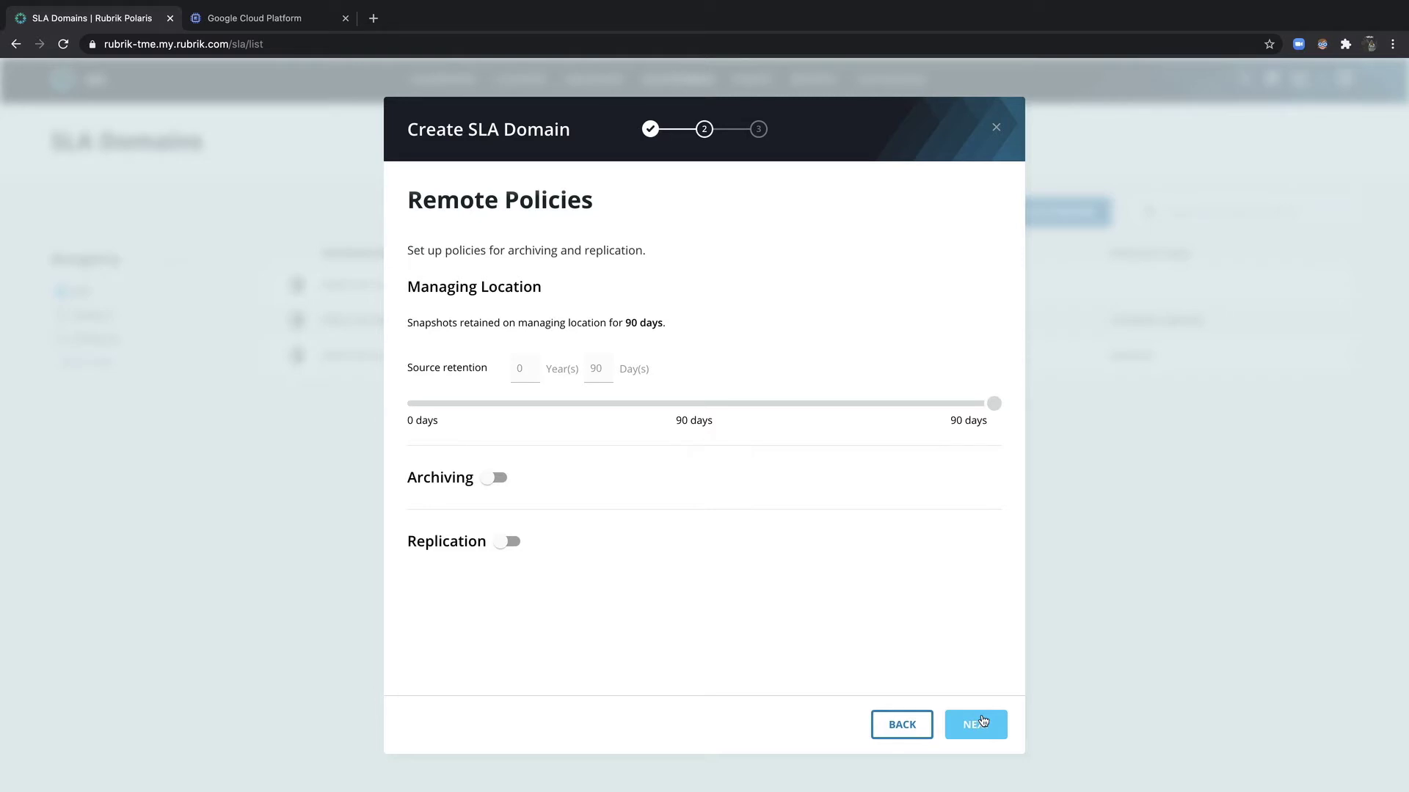
pyautogui.click(984, 721)
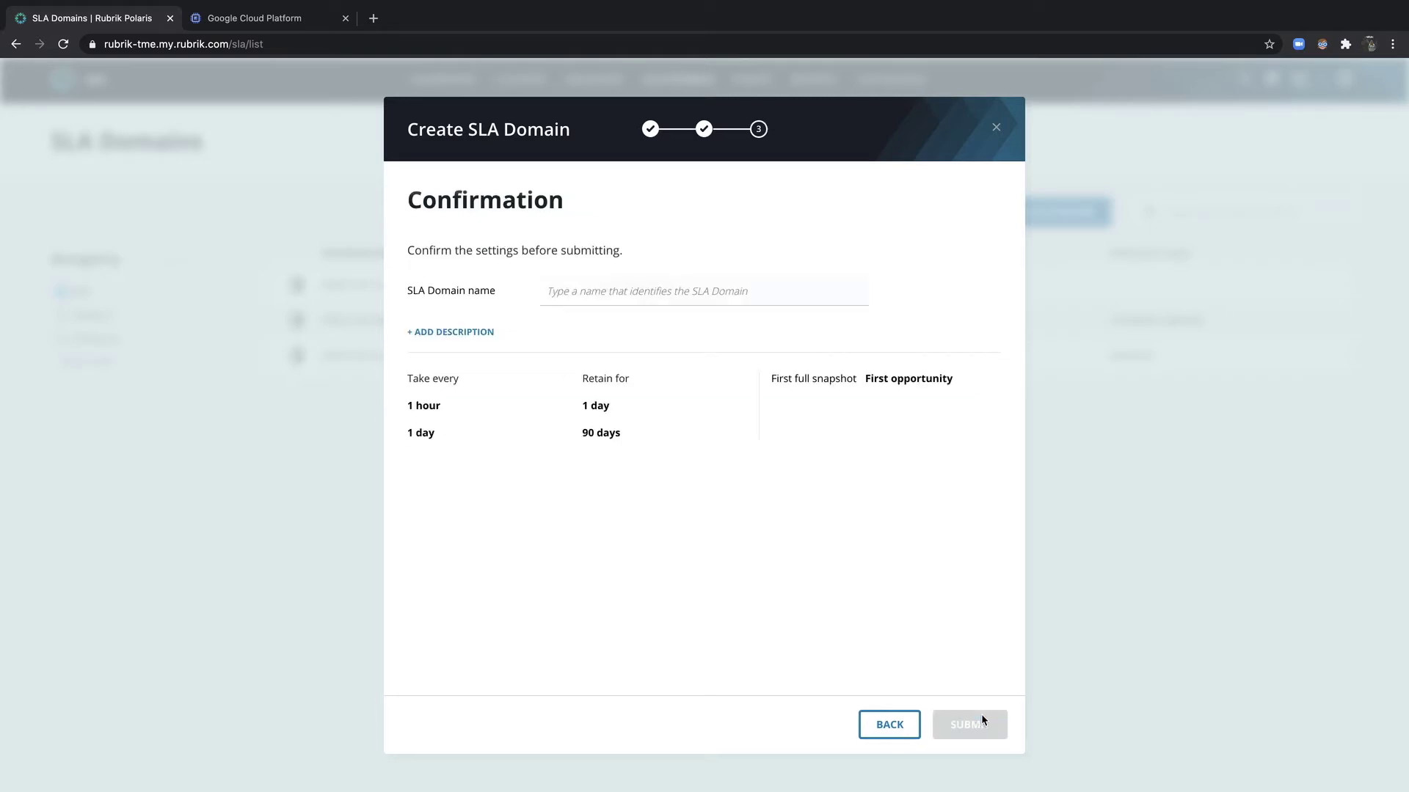
# Step: Name the SLA domain DEMO-CNA-1H-90D, submit it and return to the list
pyautogui.click(629, 288)
pyautogui.write('DEMO-CNA-1H-90D')
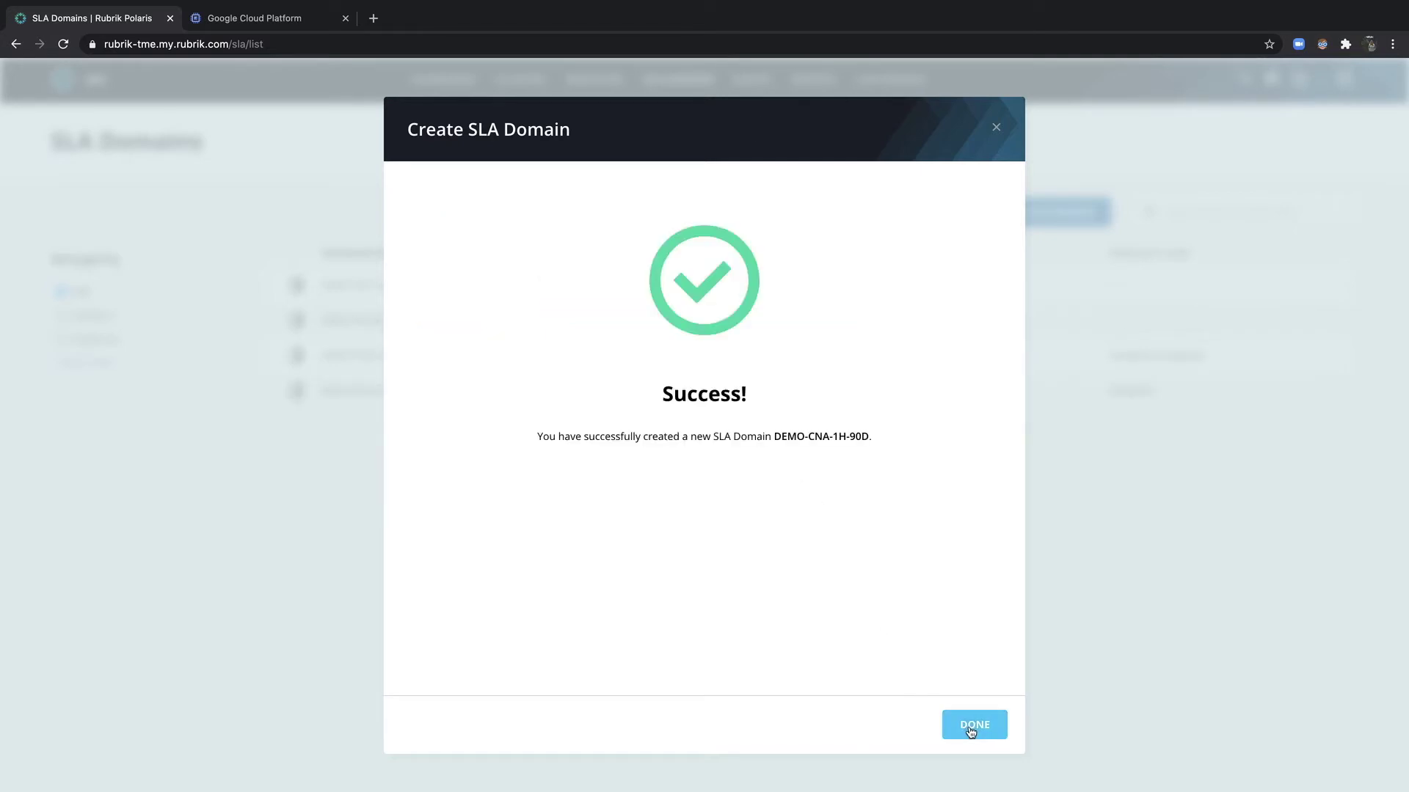
pyautogui.click(972, 725)
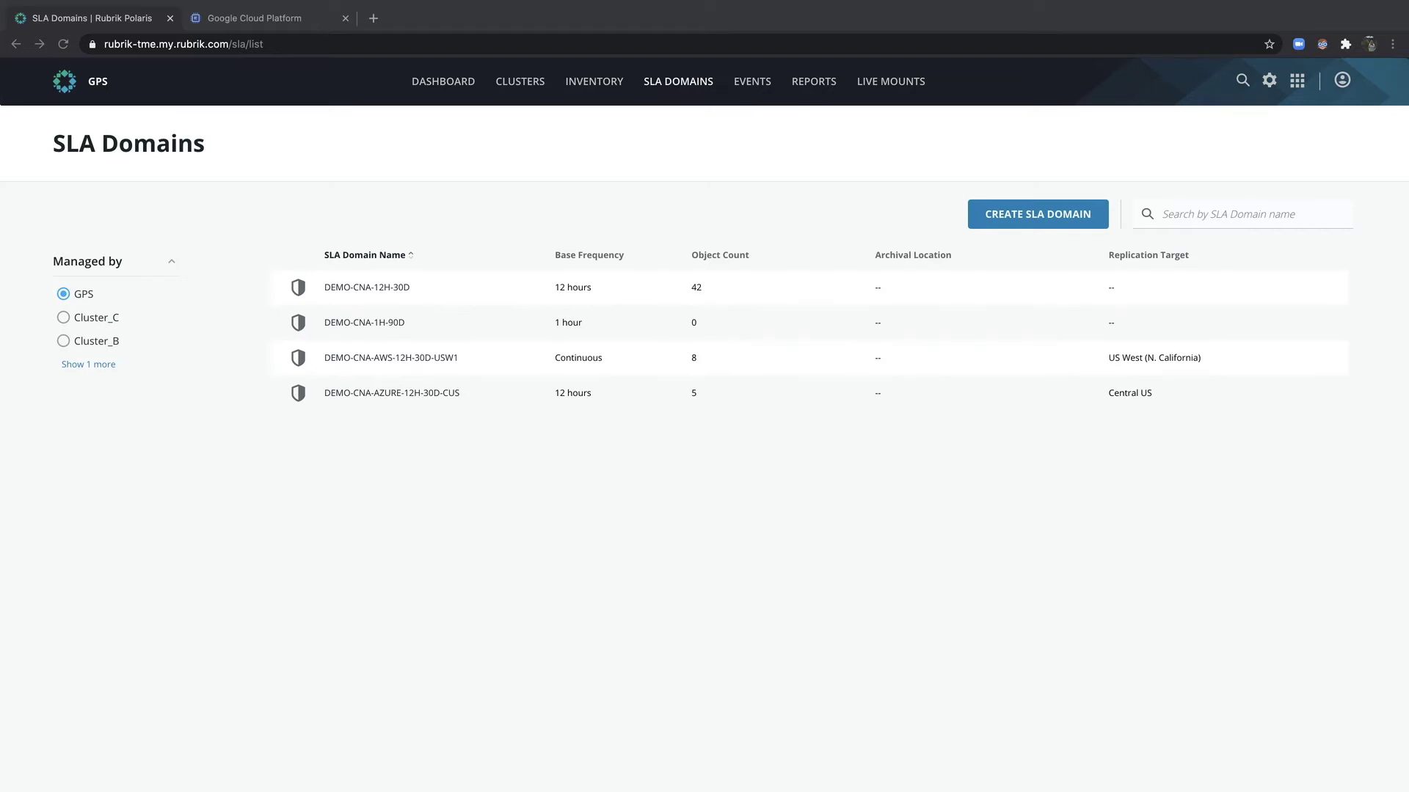
# Step: Open the GCP instance inventory from the Inventory overview
pyautogui.click(587, 82)
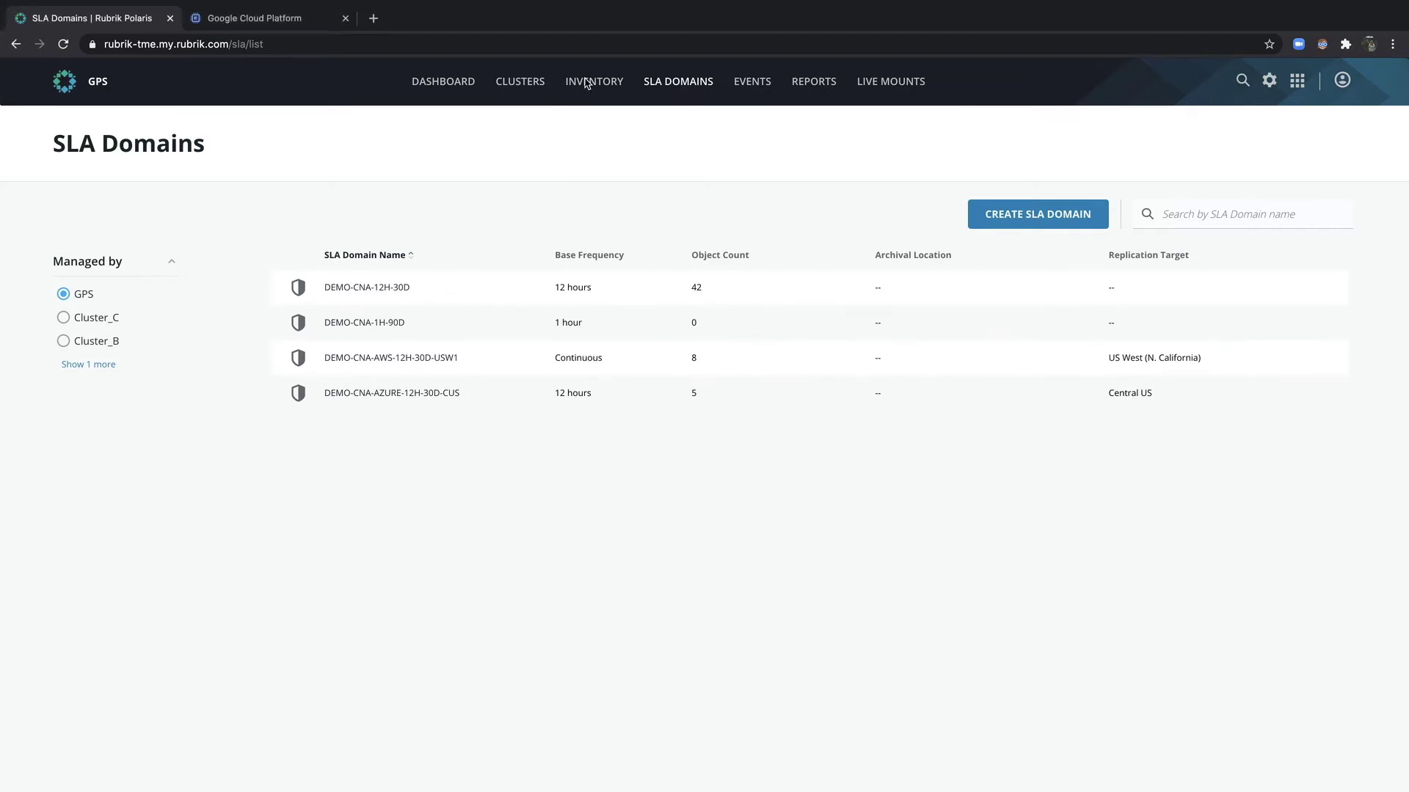
pyautogui.click(587, 83)
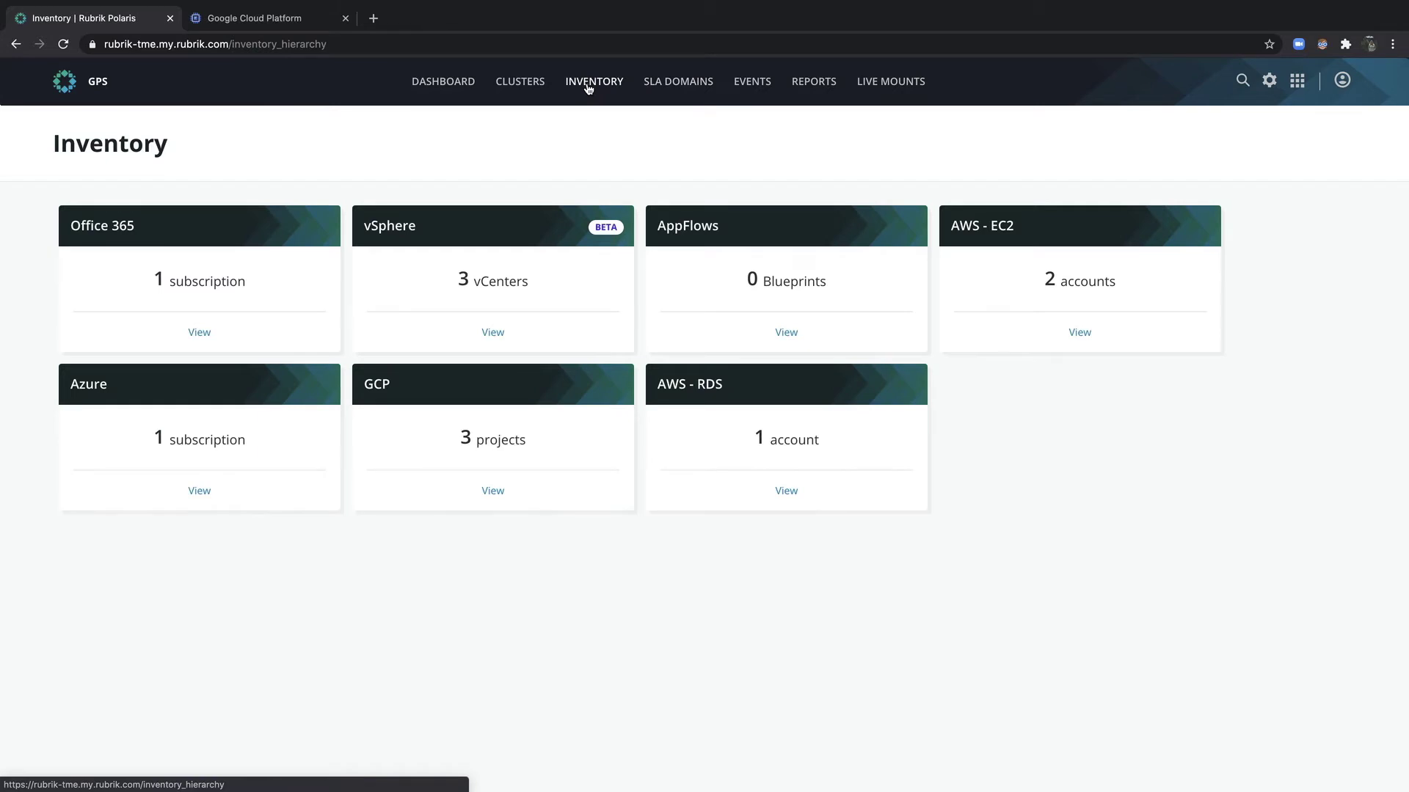
pyautogui.click(500, 493)
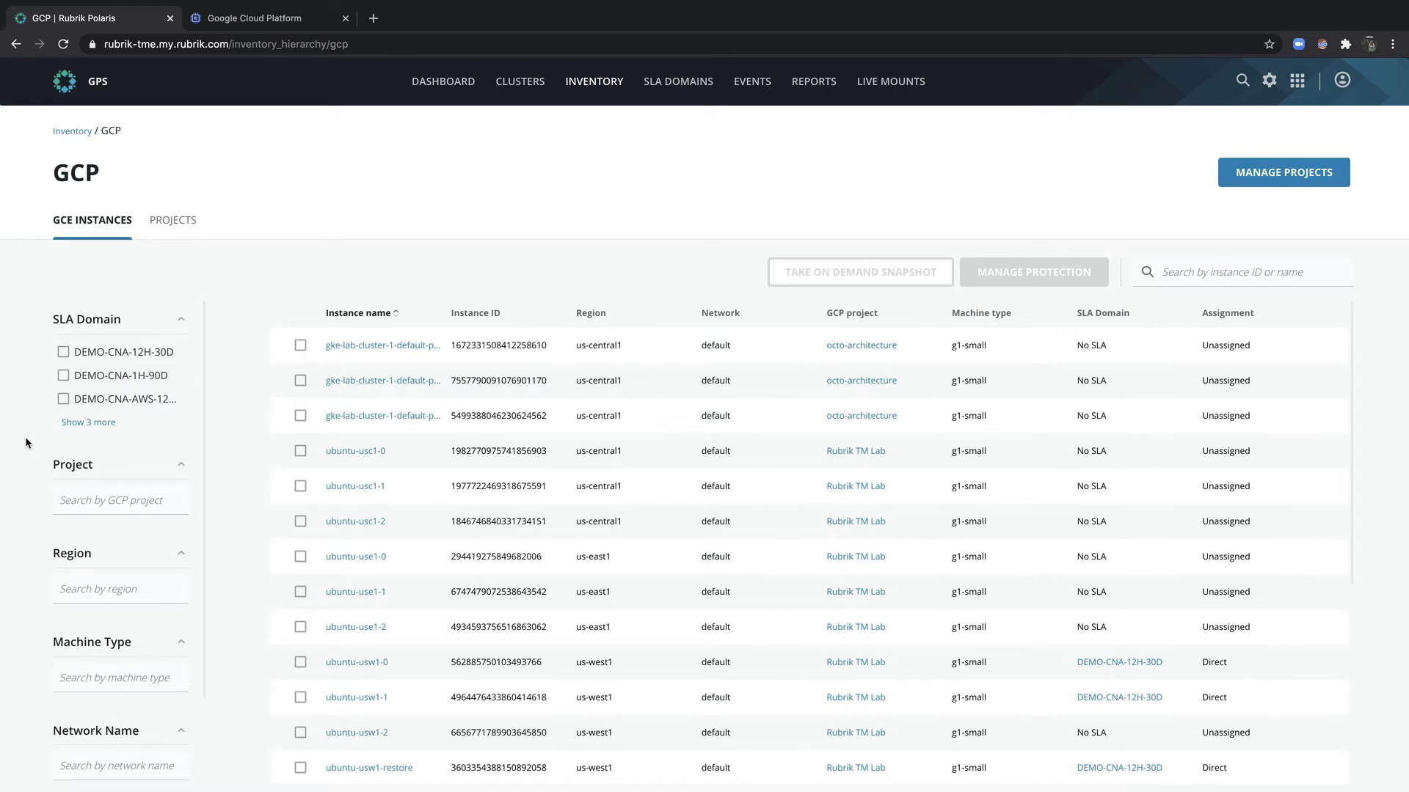
# Step: Filter the instances to region us-central1 and project Rubrik TM Lab
pyautogui.click(100, 589)
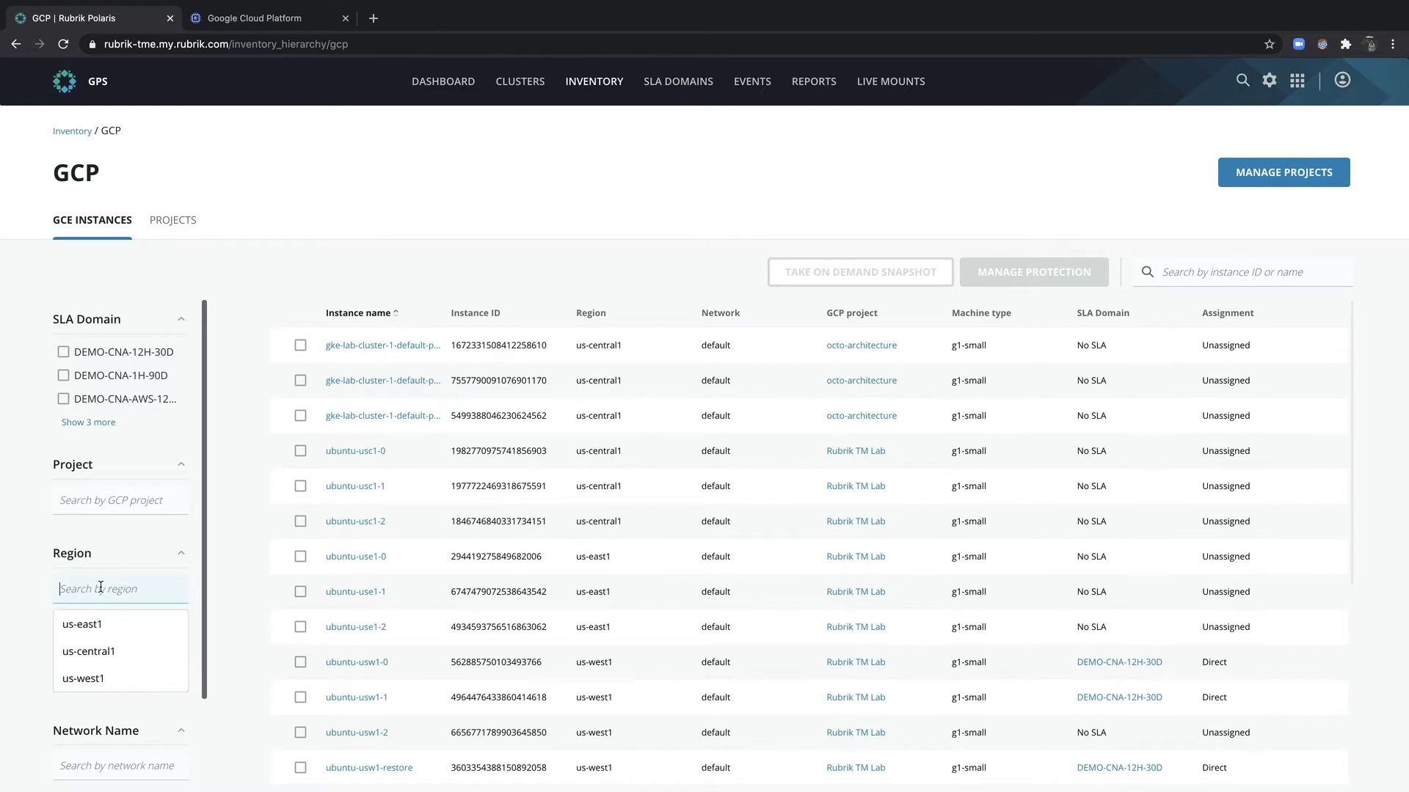
pyautogui.click(103, 657)
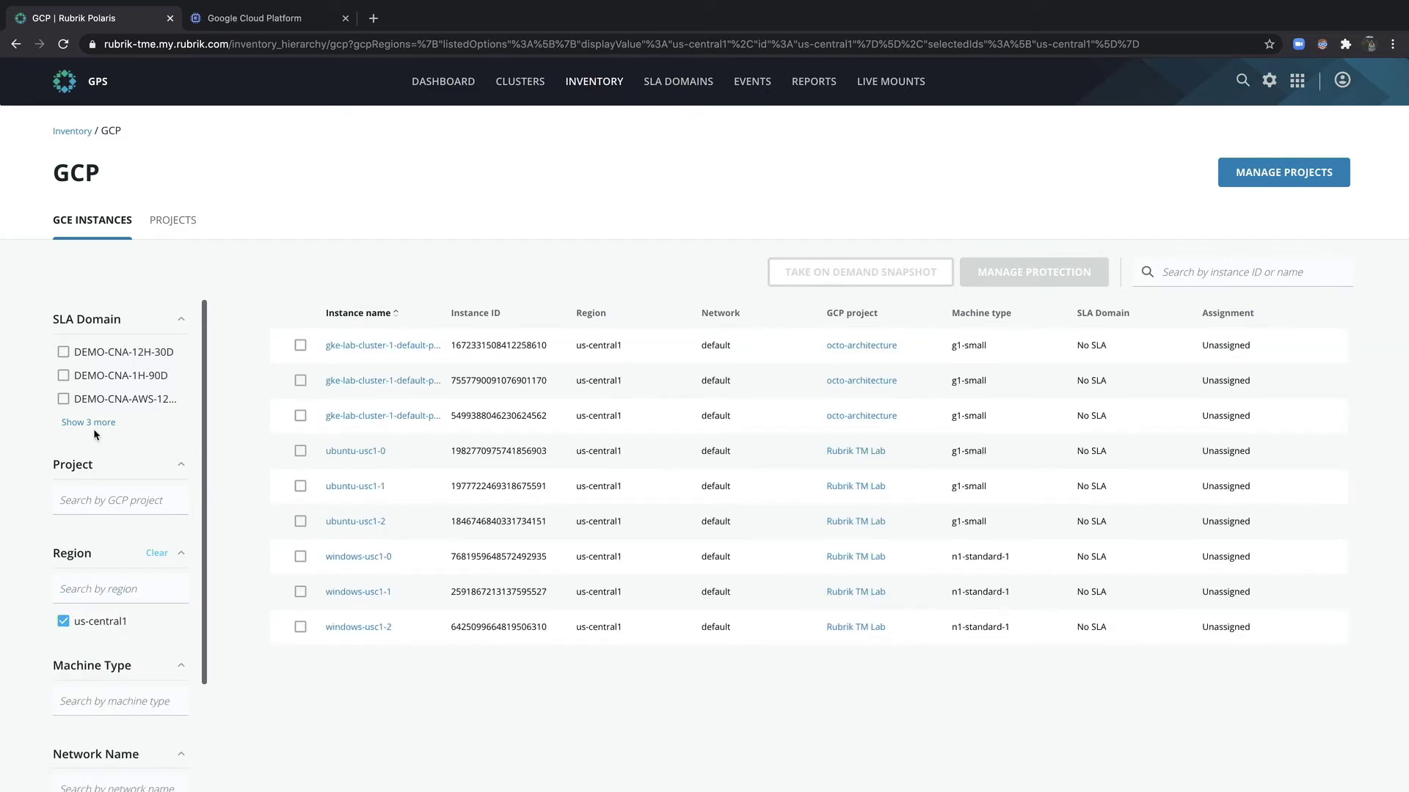
pyautogui.click(106, 506)
pyautogui.scroll(-2, 100, 616)
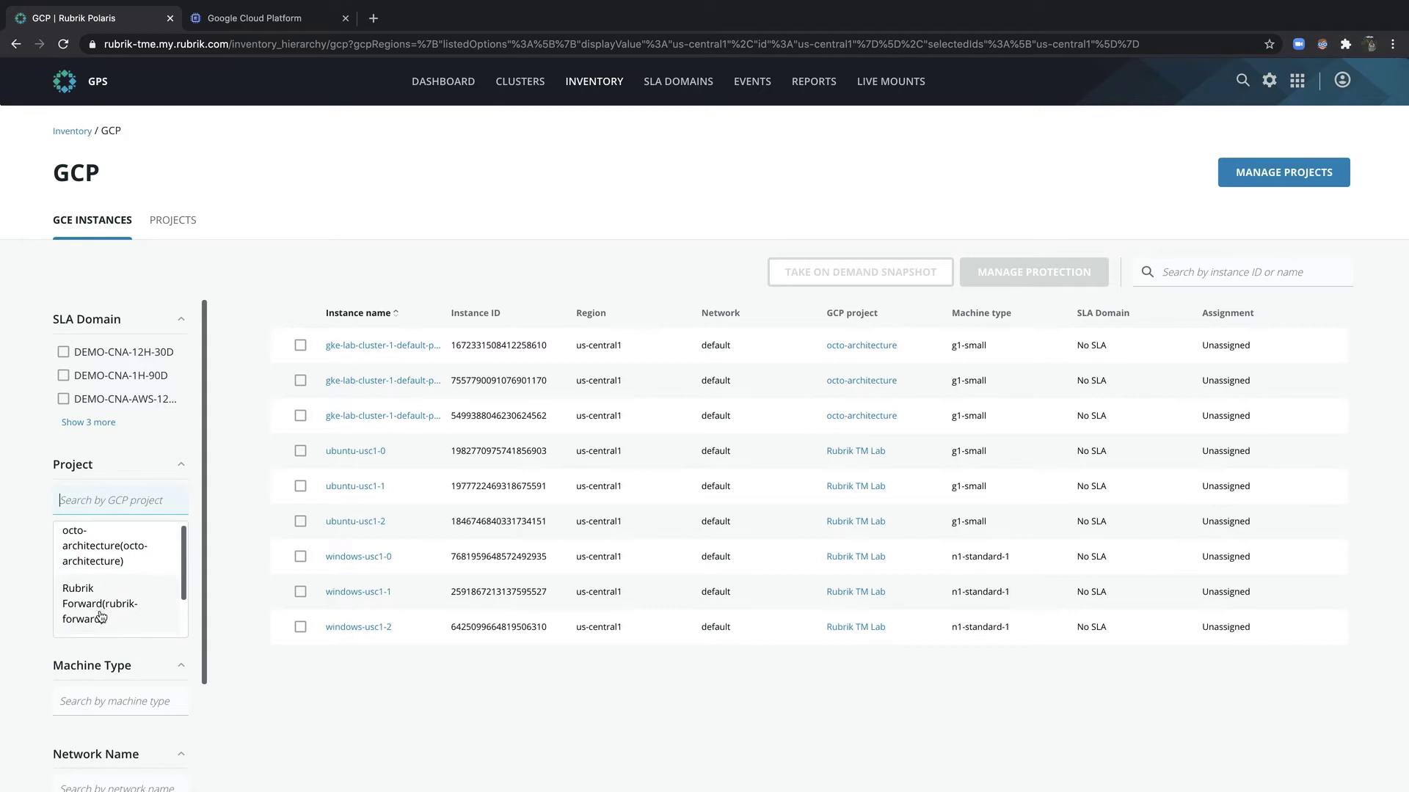
pyautogui.click(102, 618)
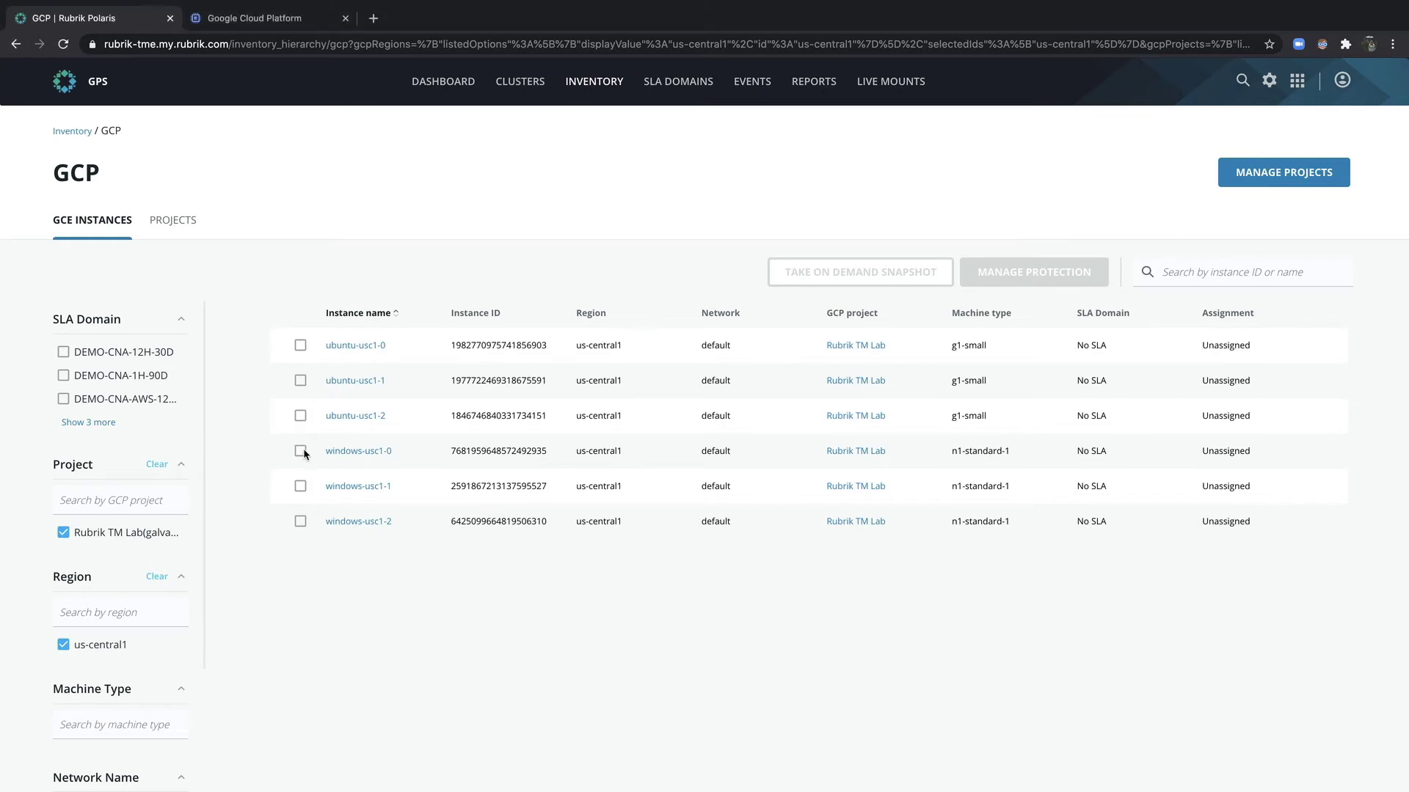
# Step: Directly assign the DEMO-CNA-12H-30D SLA Domain to ubuntu-usc1-2 and windows-usc1-0
pyautogui.click(300, 416)
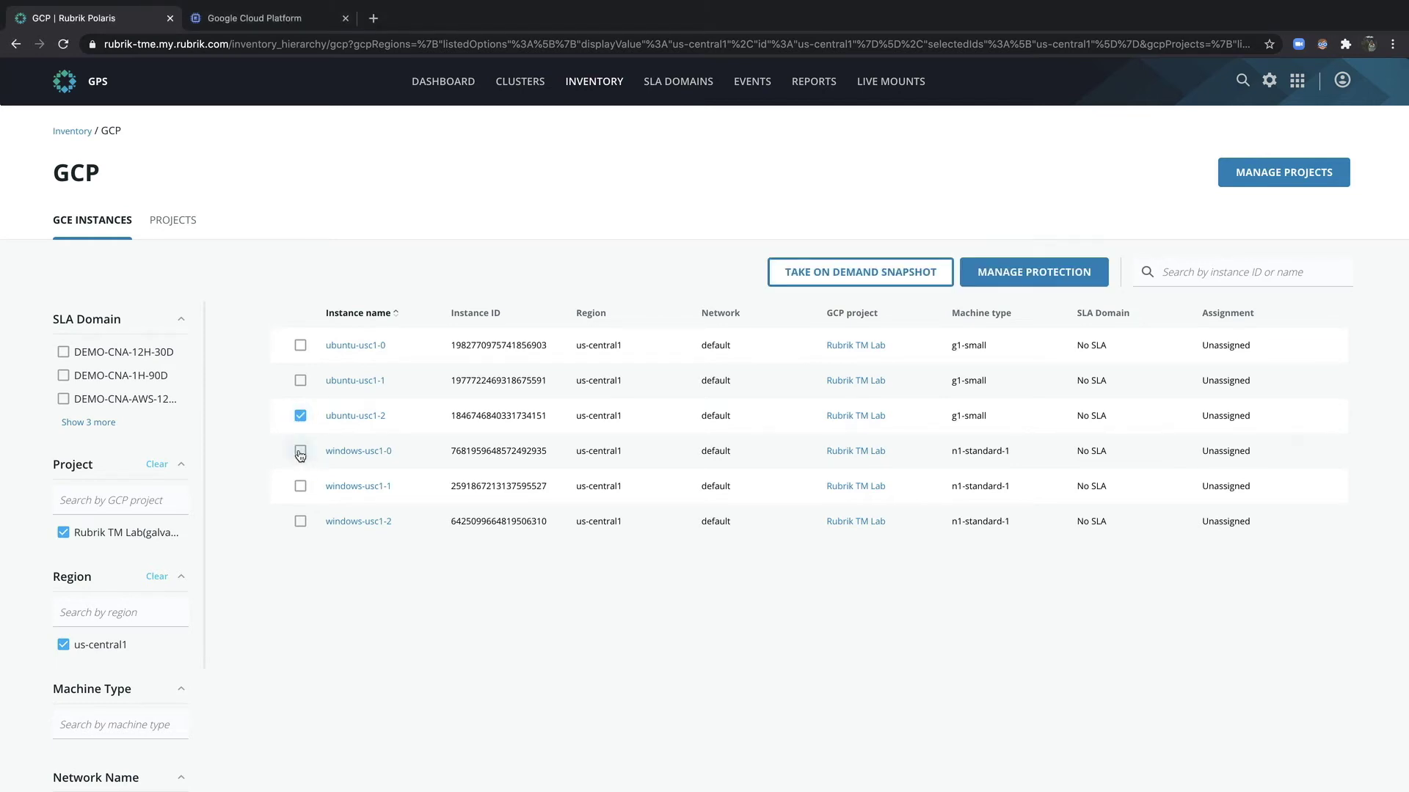
pyautogui.click(300, 450)
pyautogui.click(1005, 279)
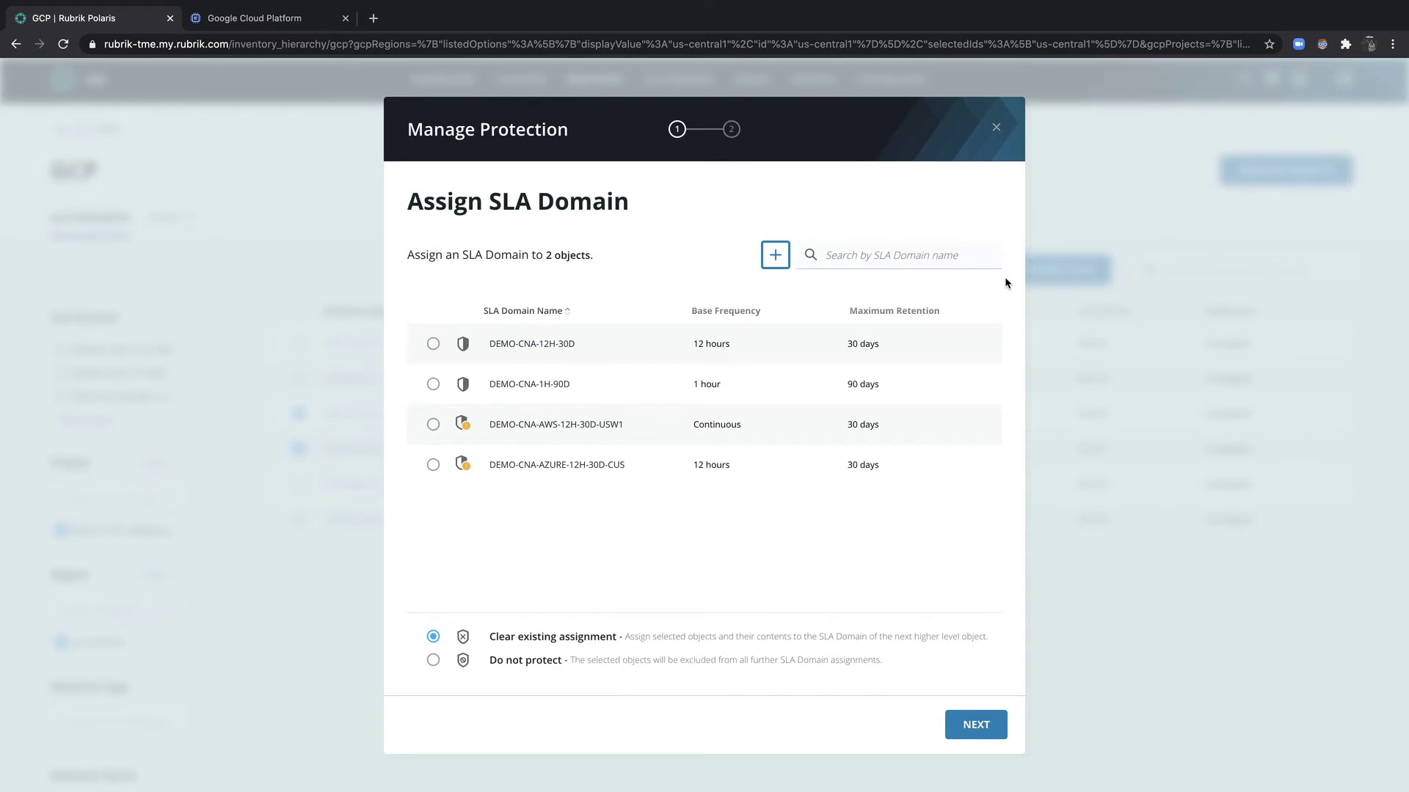
pyautogui.click(433, 343)
pyautogui.click(983, 727)
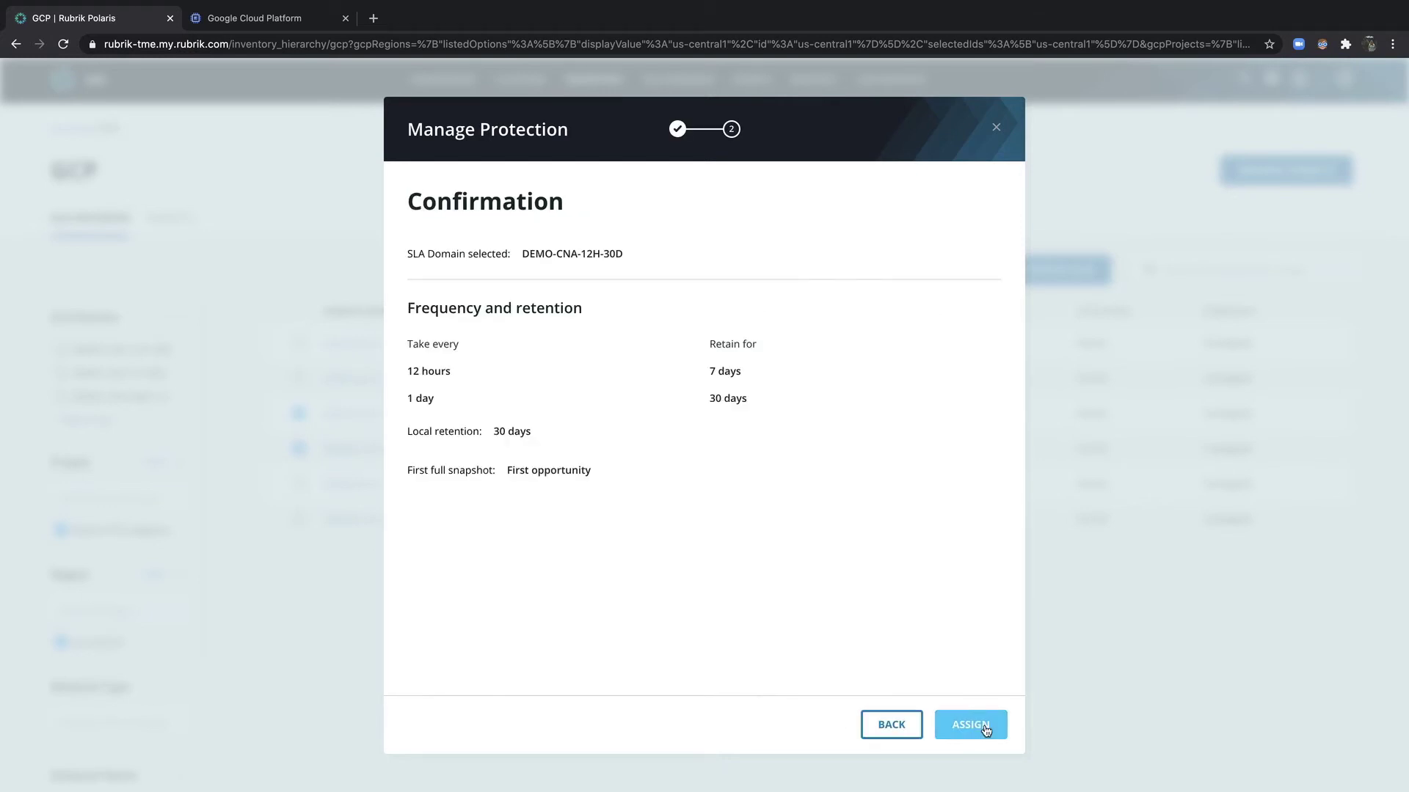
pyautogui.click(984, 726)
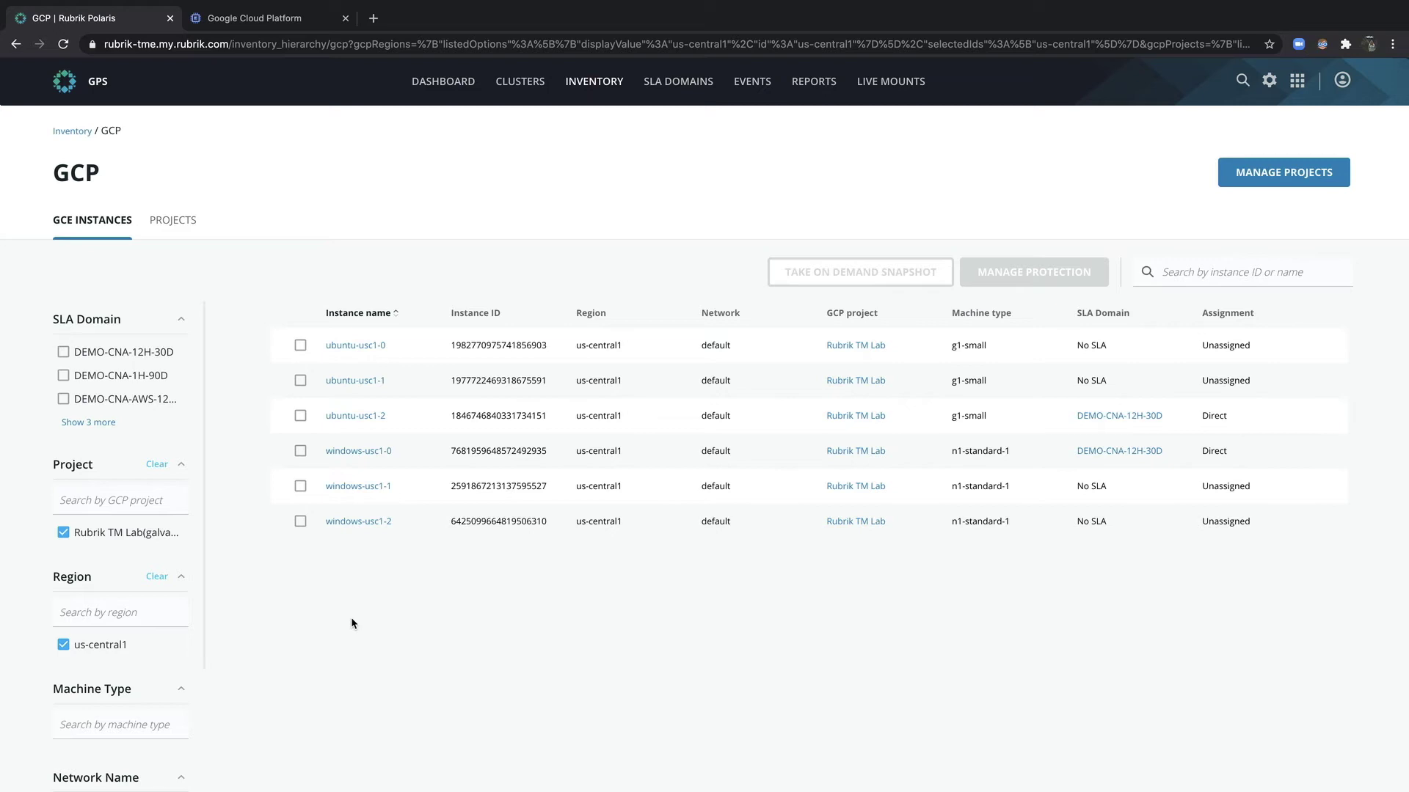
pyautogui.click(182, 224)
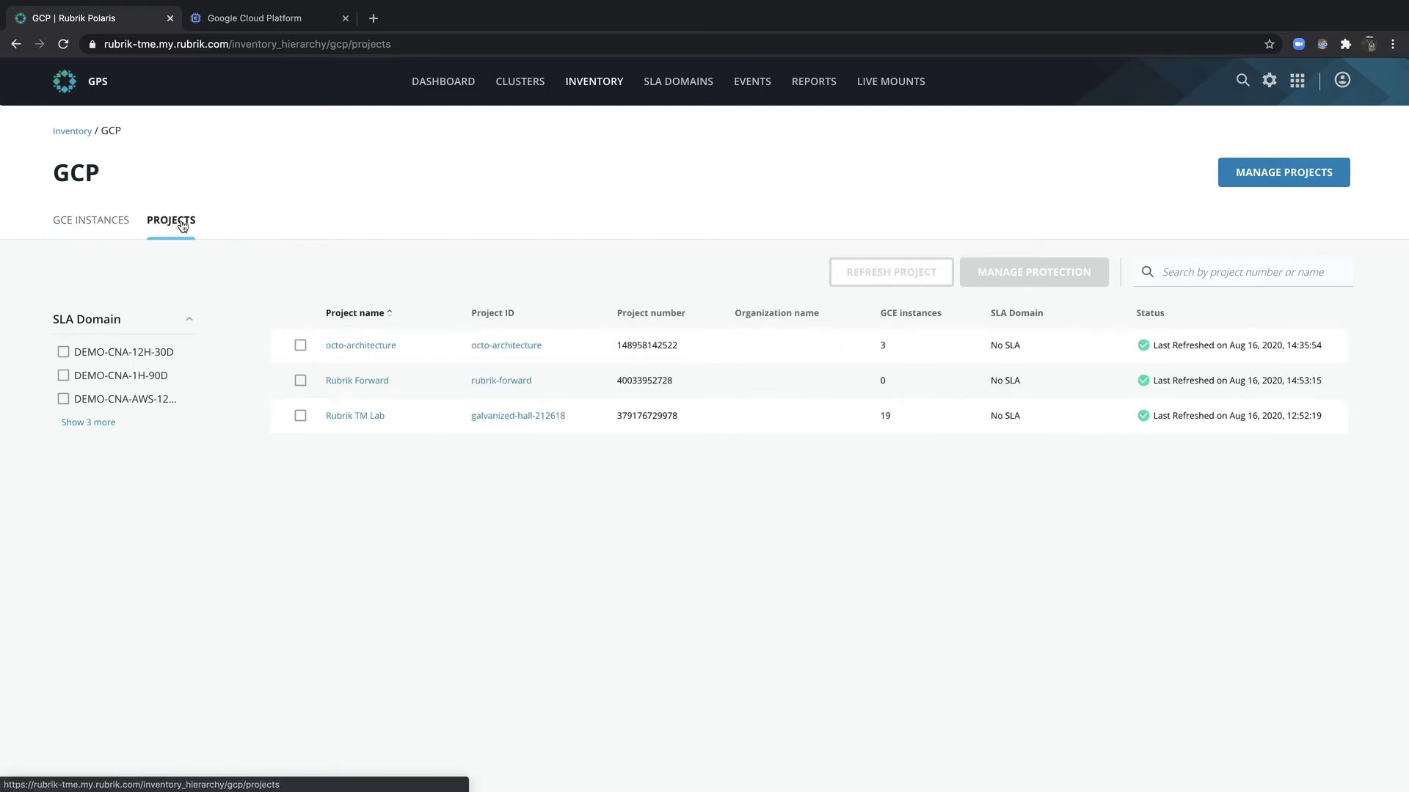
# Step: Tick the octo-architecture project, then open the Rubrik TM Lab project's details
pyautogui.click(299, 345)
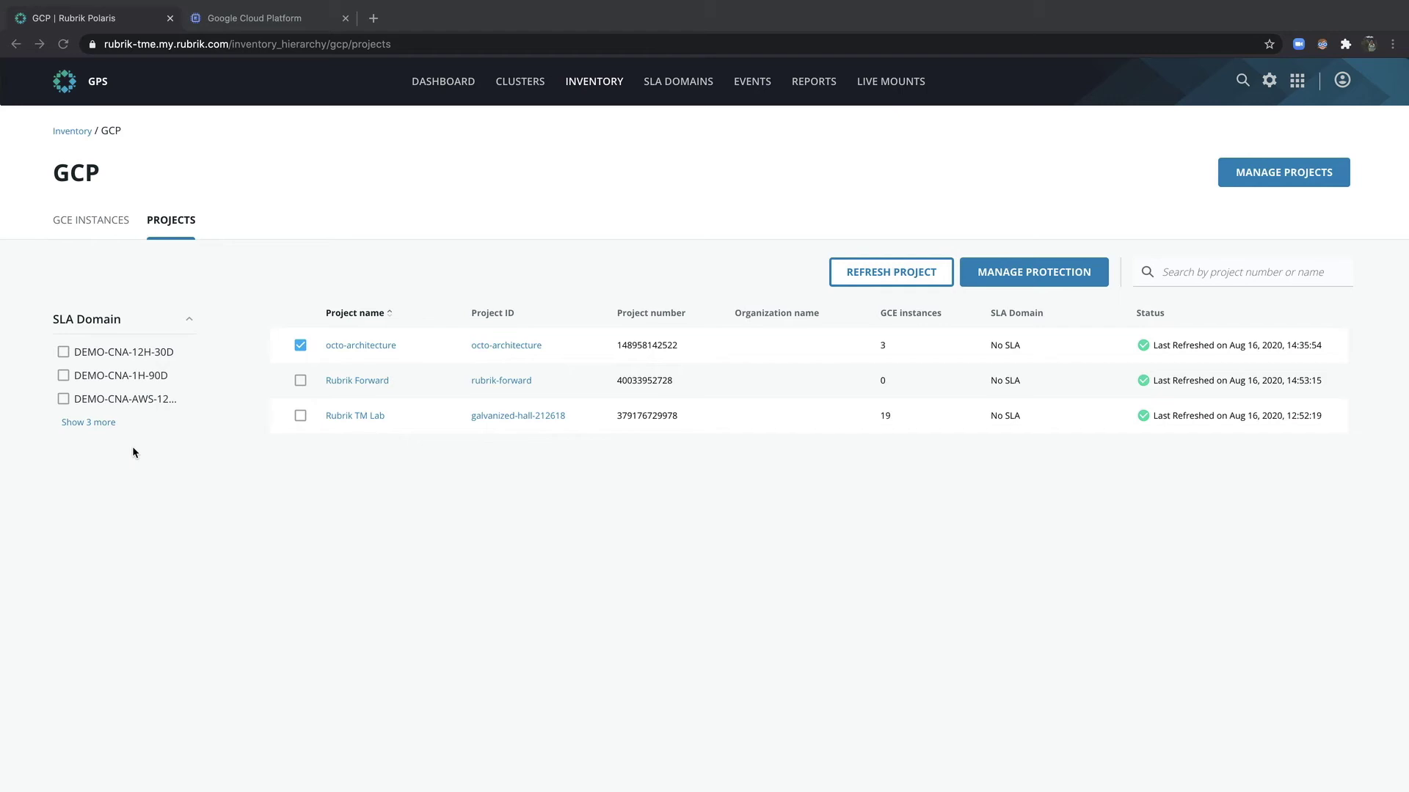
pyautogui.click(350, 416)
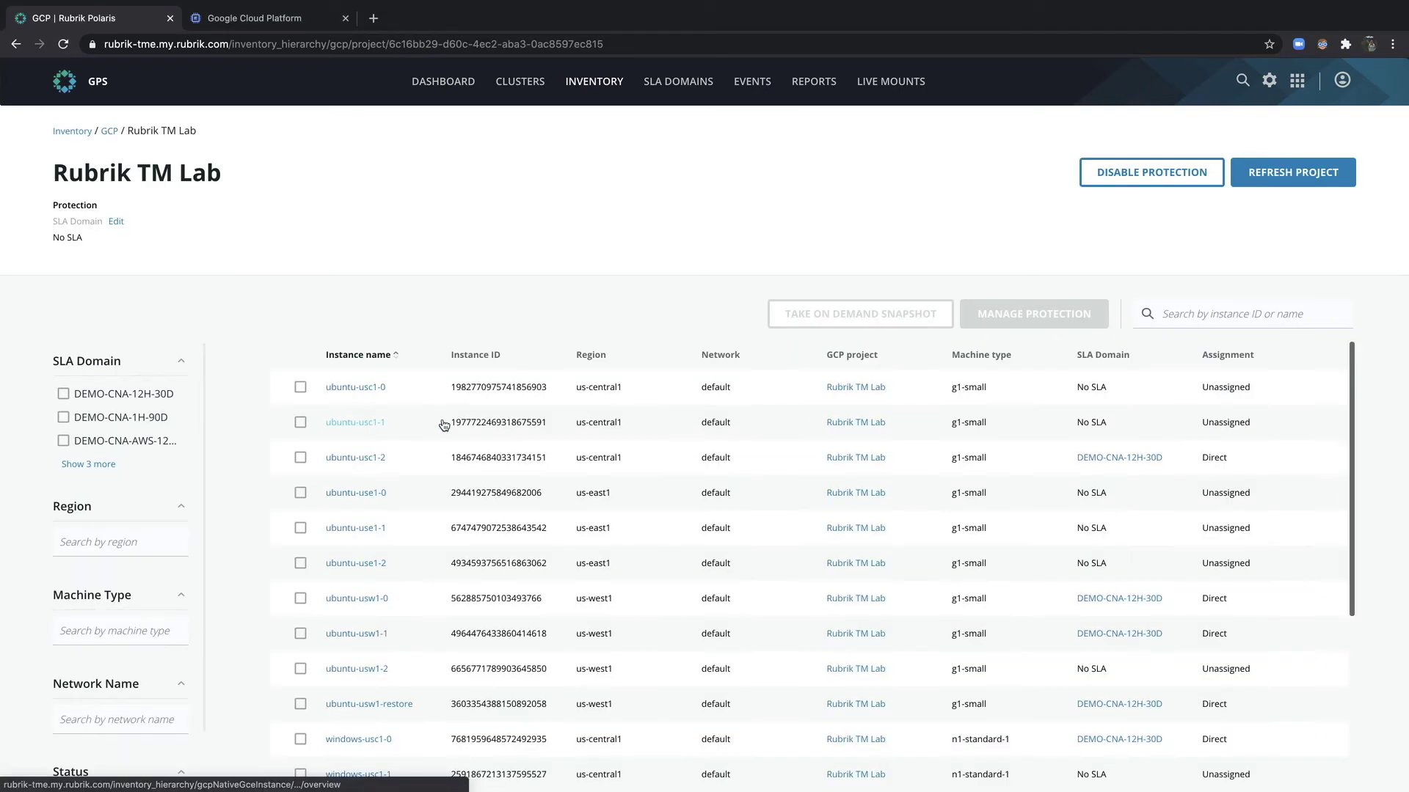
# Step: Open the ubuntu-usw1-0 instance overview and bring up its more-actions menu
pyautogui.click(385, 600)
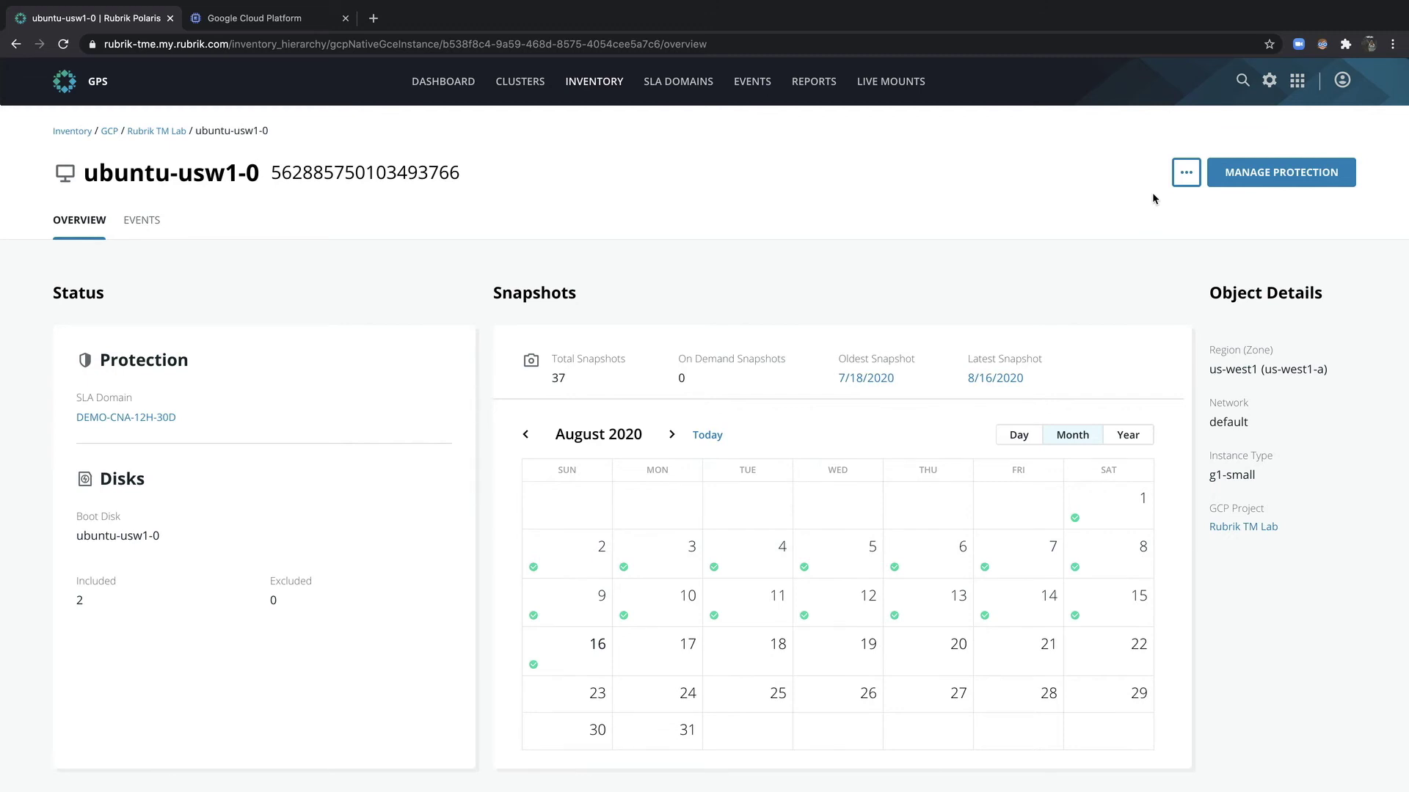
pyautogui.click(1184, 175)
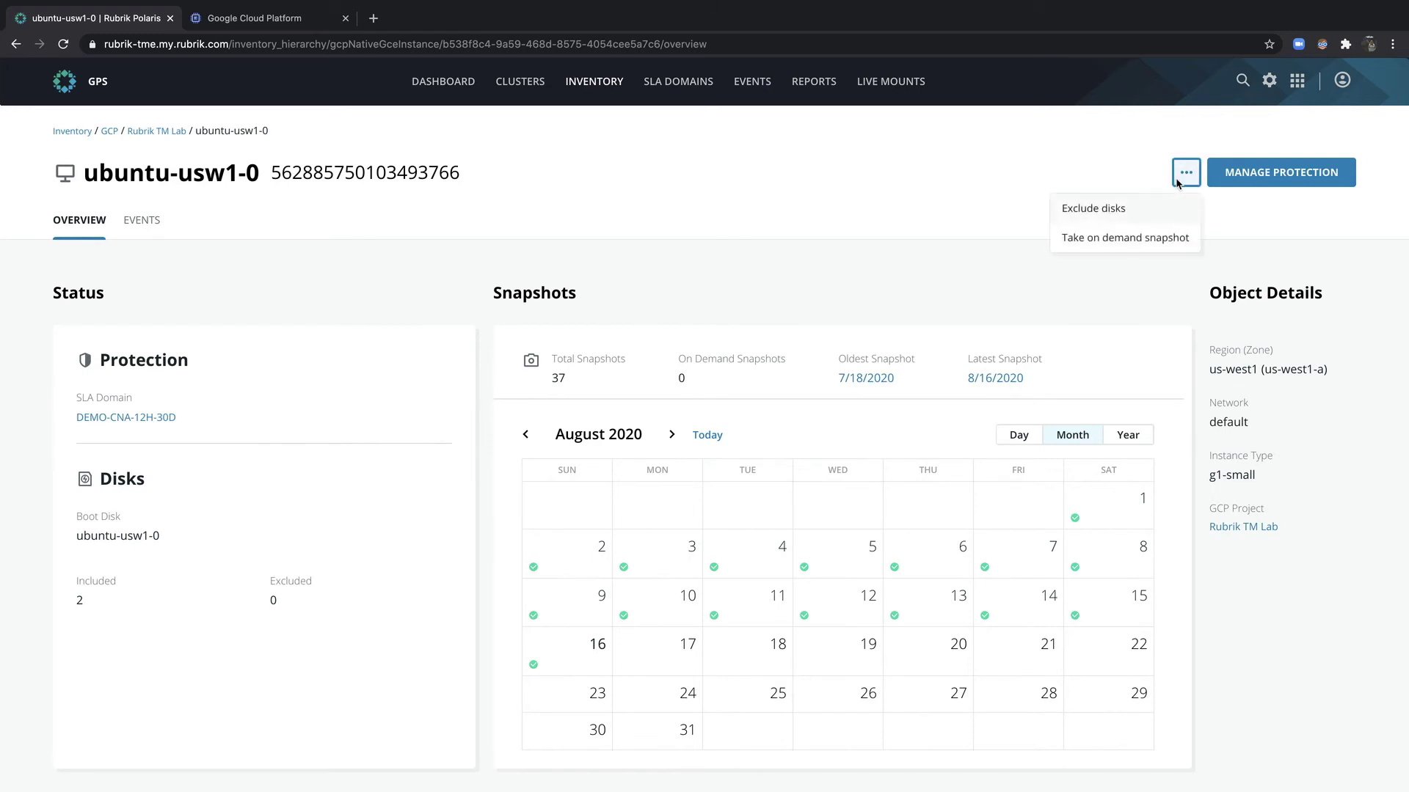
# Step: Mark disk-3 as excluded for ubuntu-usw1-0 and save the update
pyautogui.click(1147, 211)
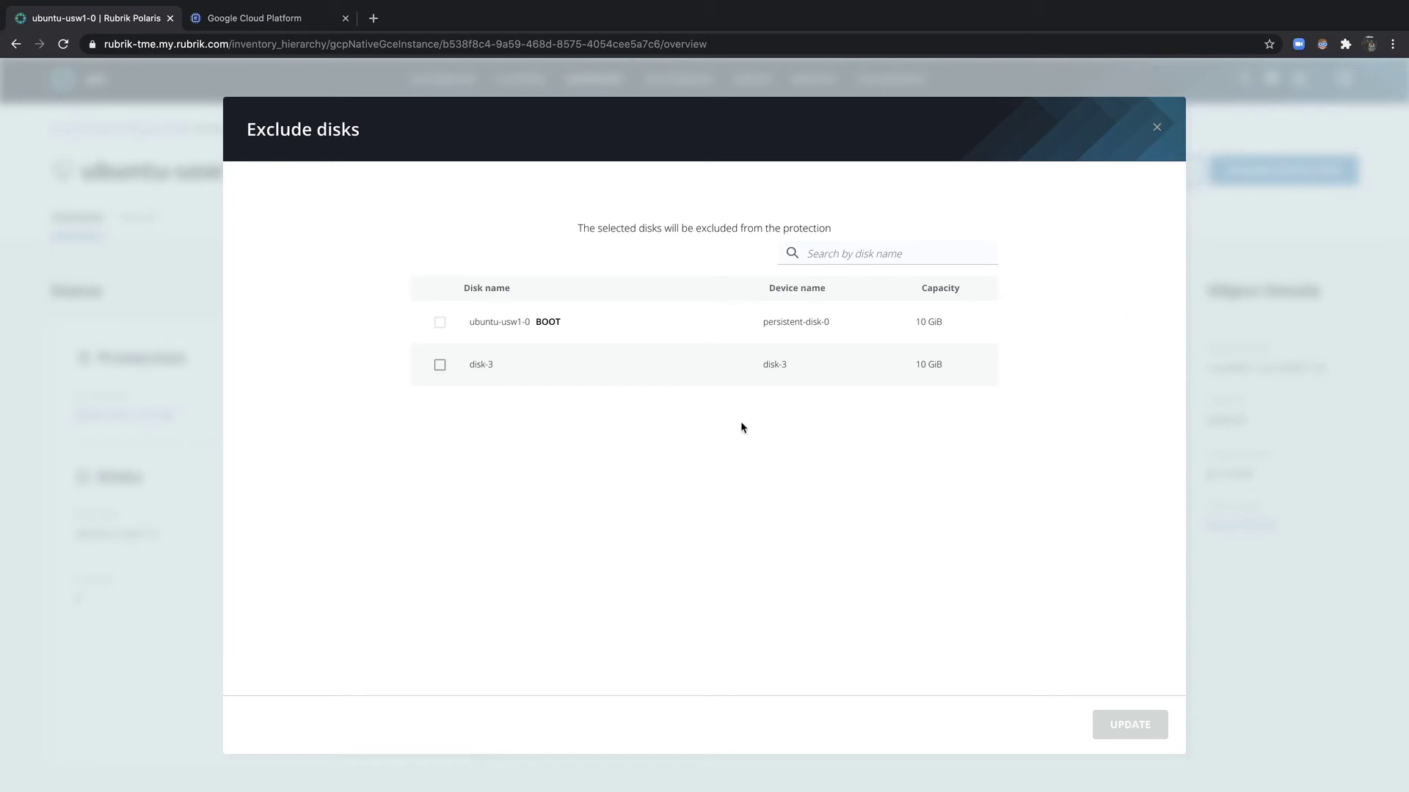
pyautogui.click(438, 366)
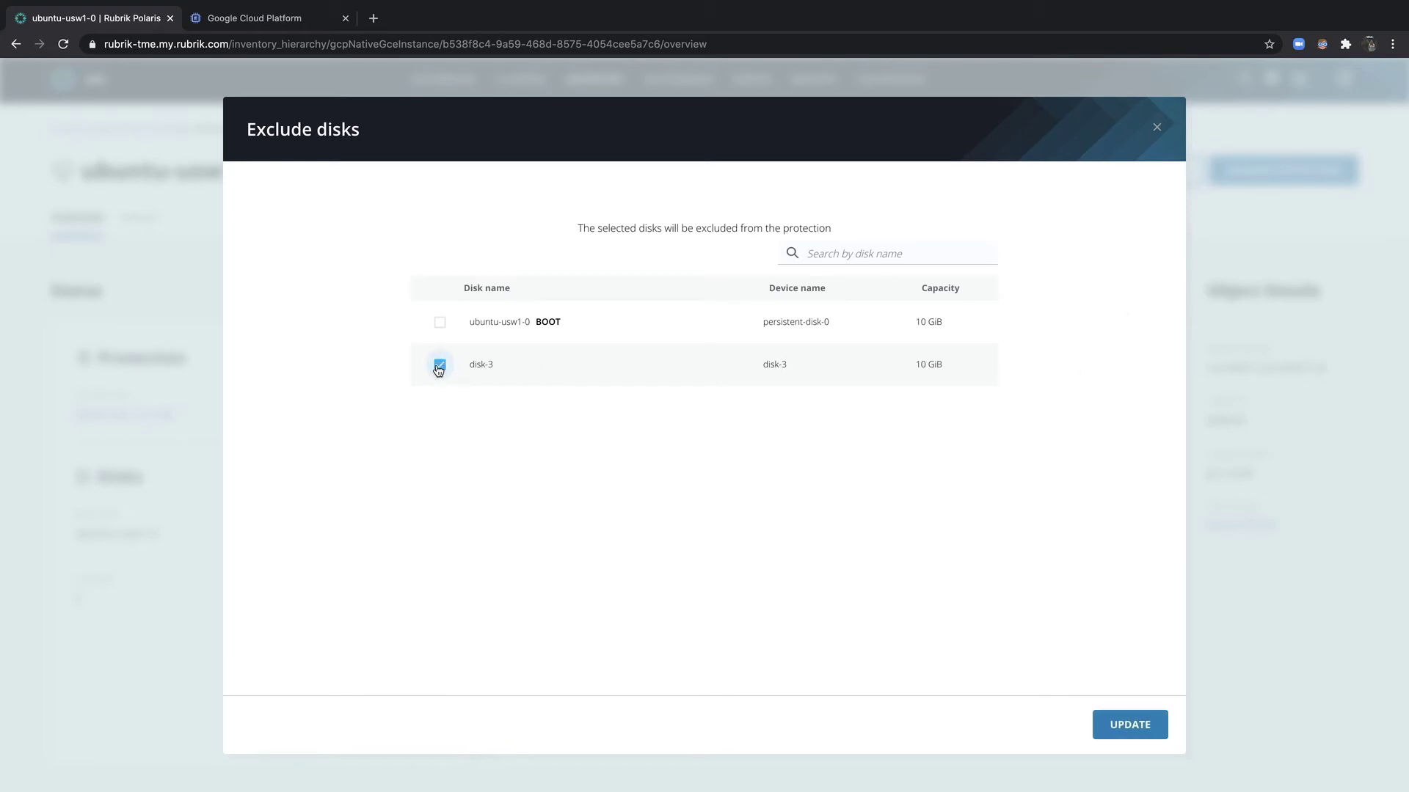
pyautogui.click(1127, 736)
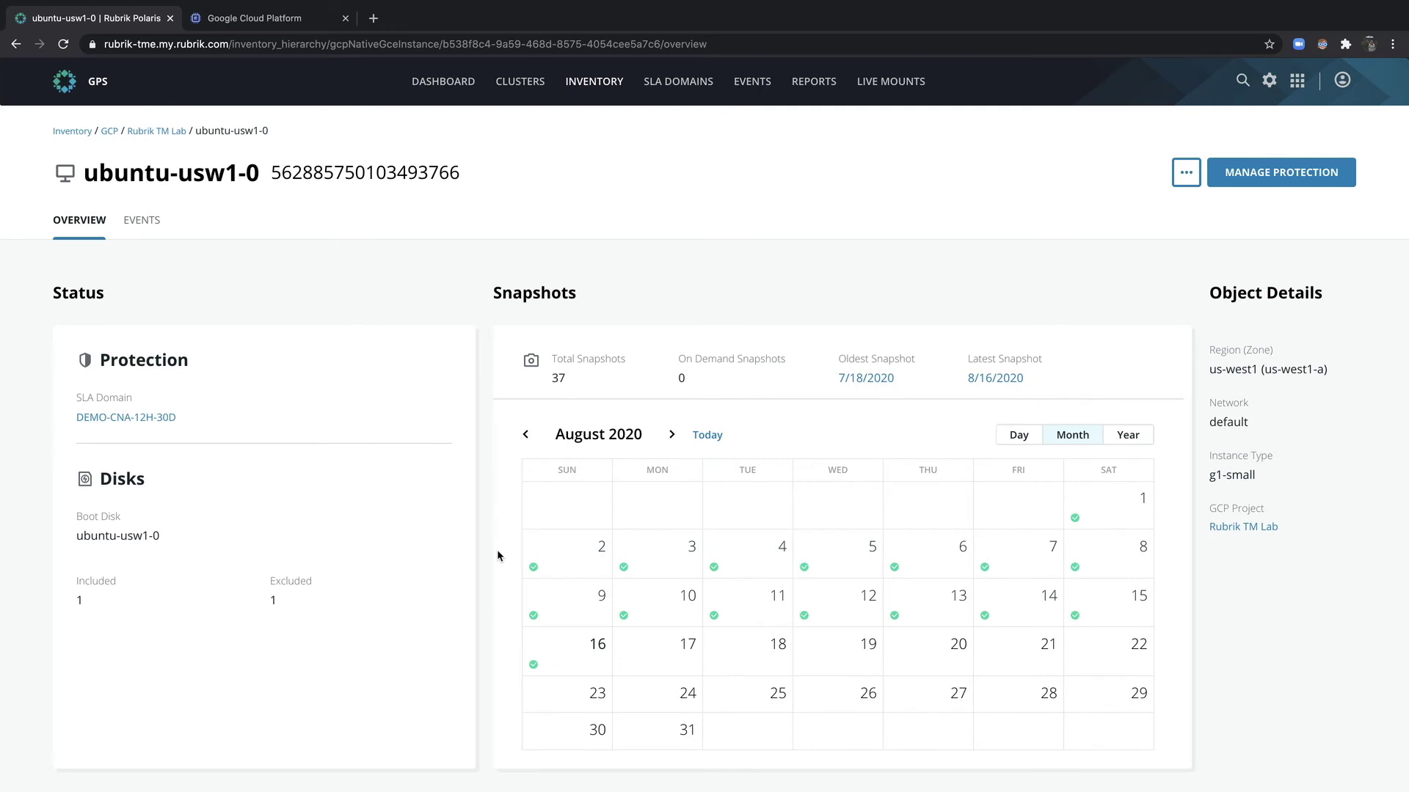
# Step: Pick August 9, 2020 in the snapshot calendar and bring up the actions for the 5:27 PM snapshot
pyautogui.moveTo(580, 613)
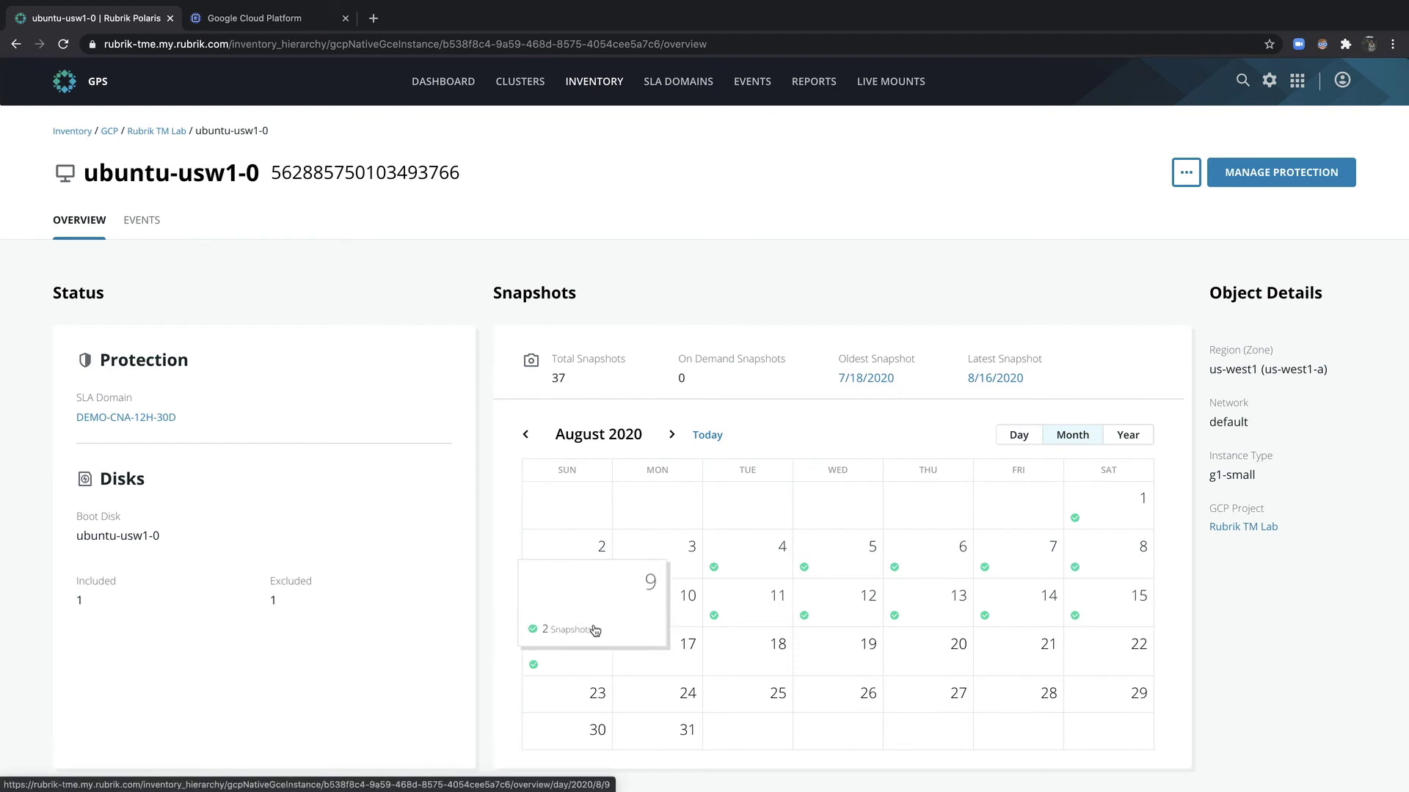
pyautogui.click(594, 630)
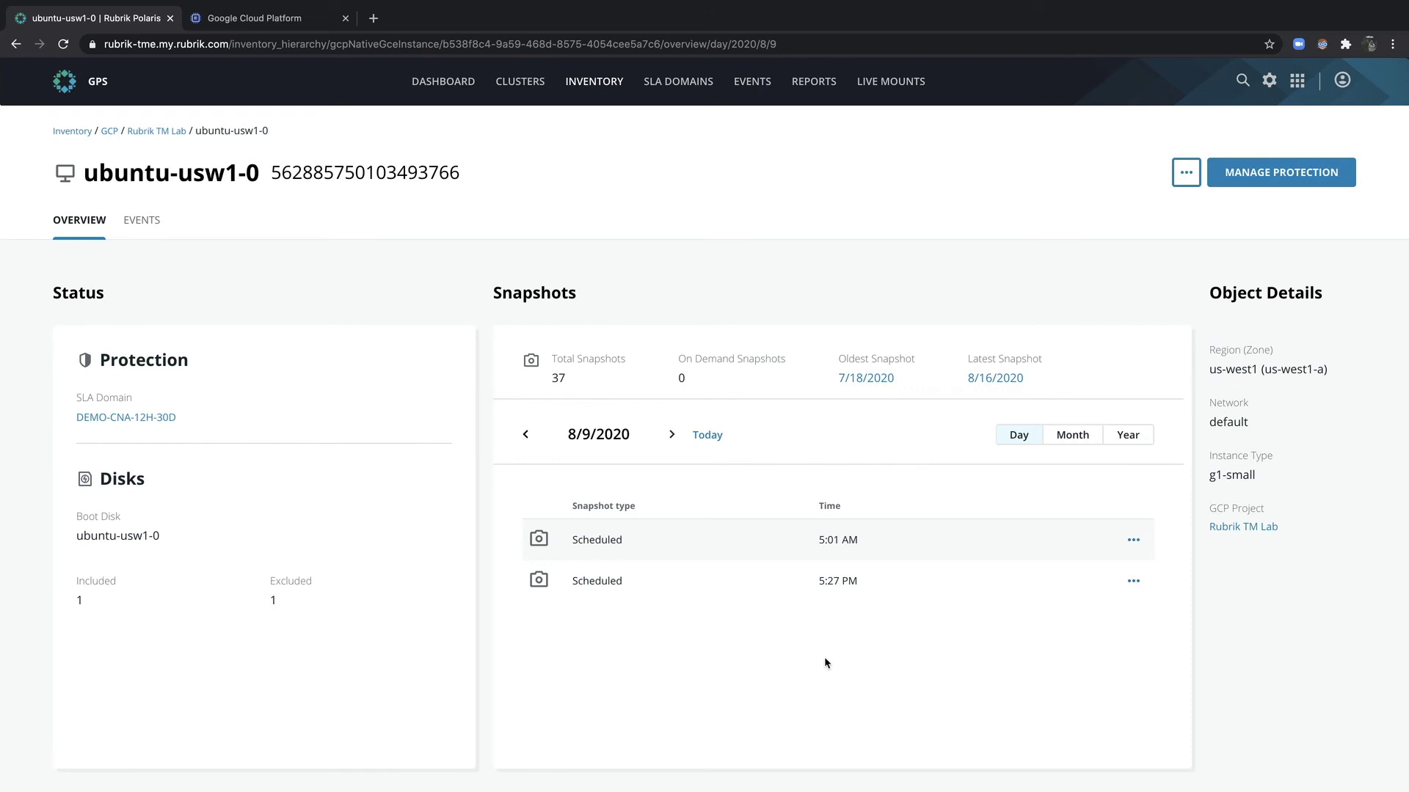
pyautogui.click(1135, 583)
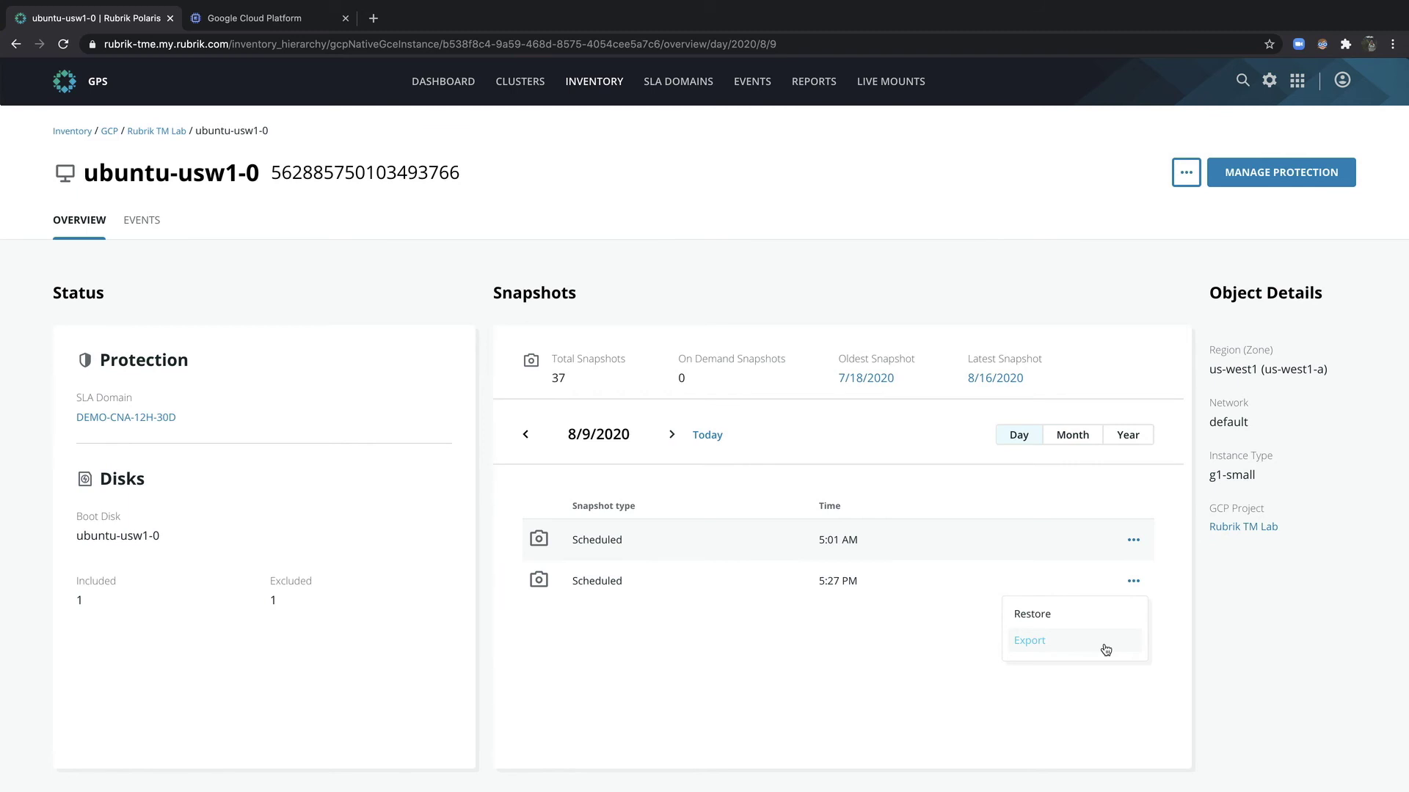
# Step: Start exporting the snapshot as a new instance in zone us-west1-b on machine type c2-standard-16
pyautogui.click(1105, 650)
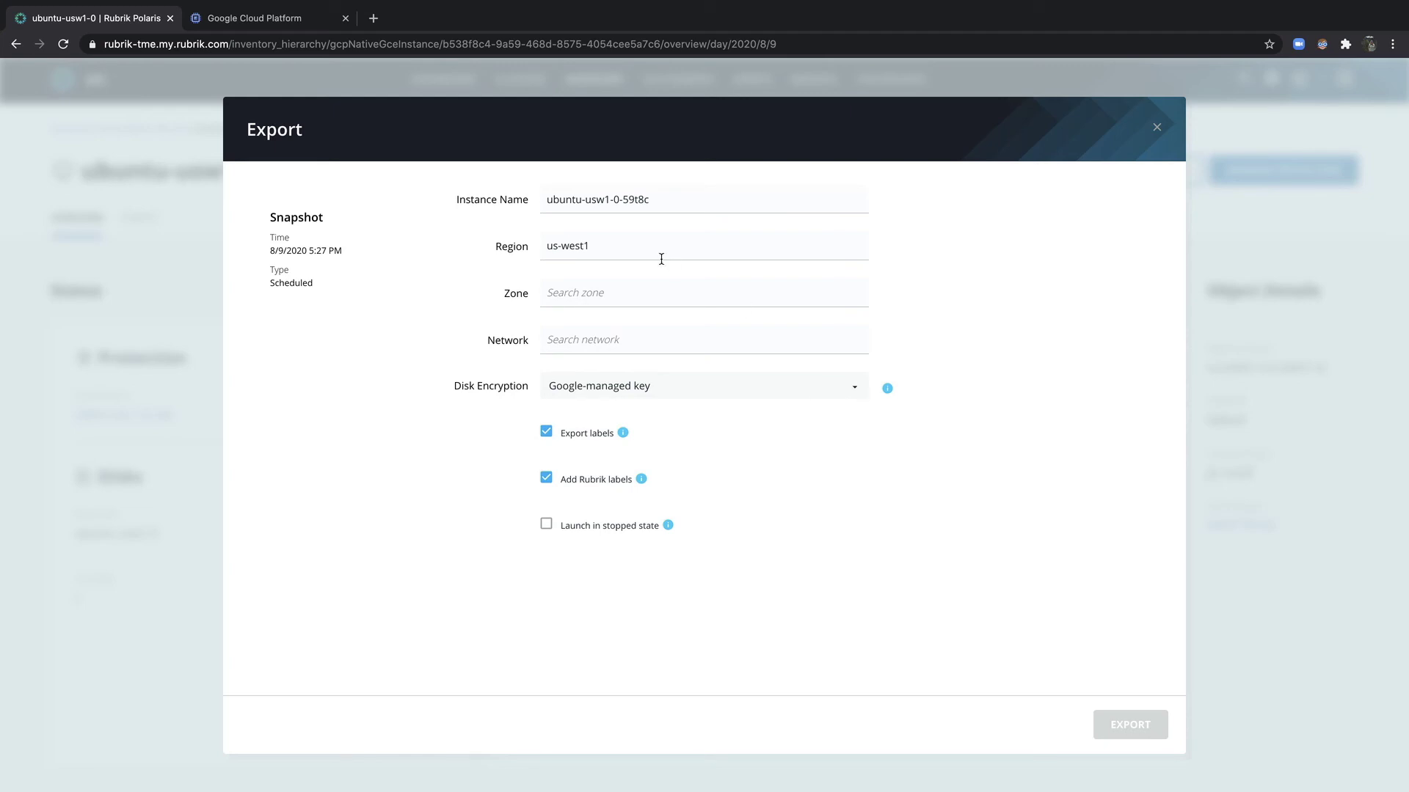
pyautogui.click(660, 292)
pyautogui.click(653, 350)
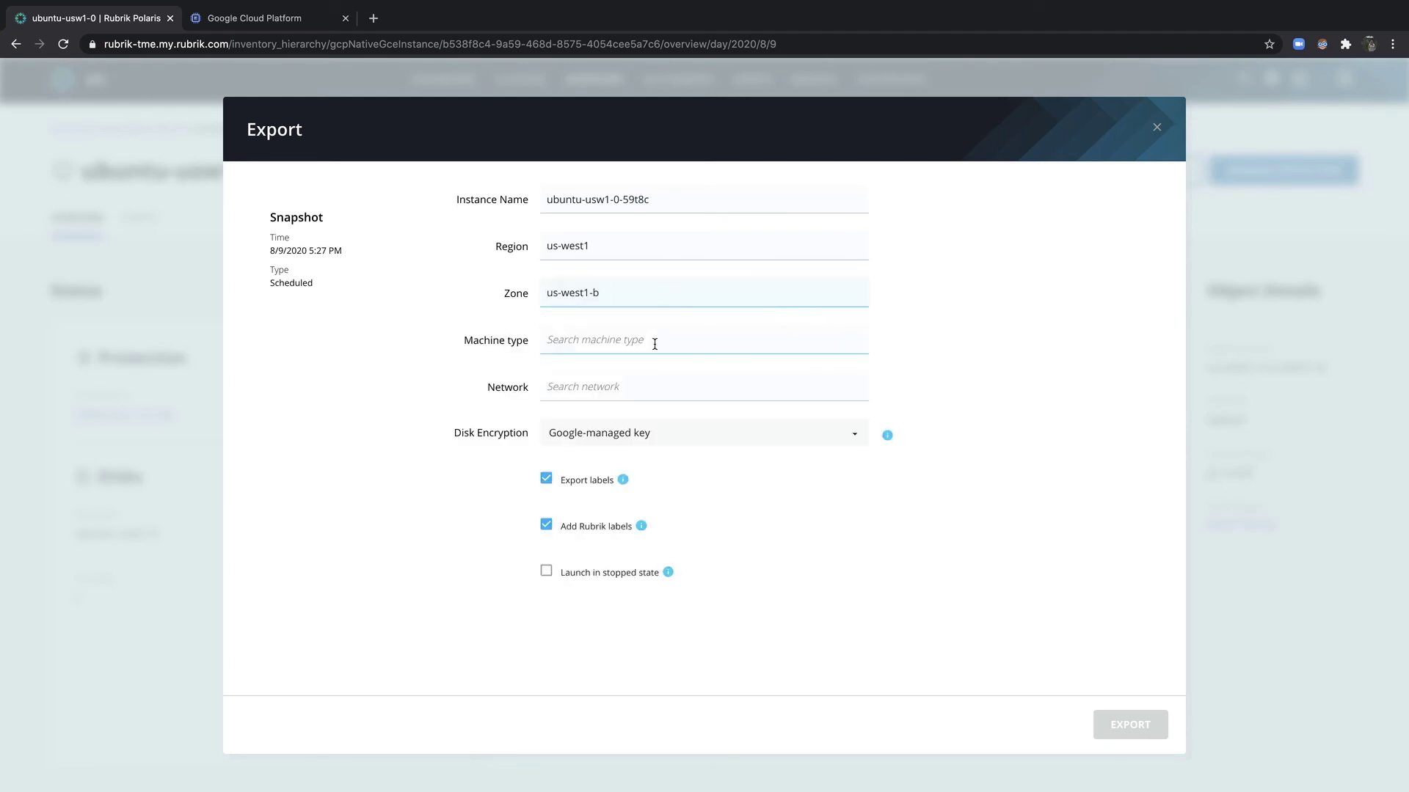
pyautogui.click(654, 344)
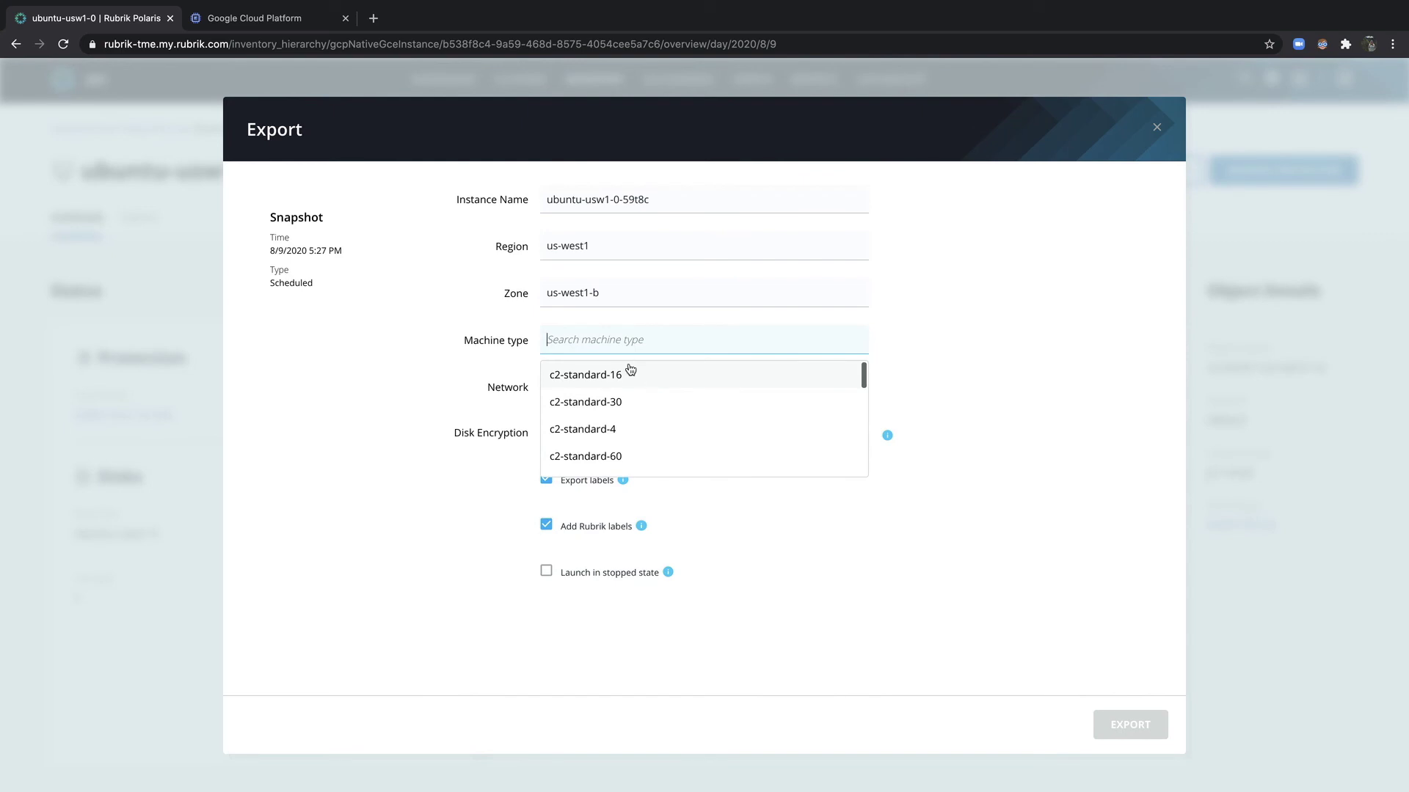
pyautogui.click(625, 373)
# Step: Use the default network and default subnet with no network tags, and launch the export
pyautogui.click(601, 387)
pyautogui.click(594, 422)
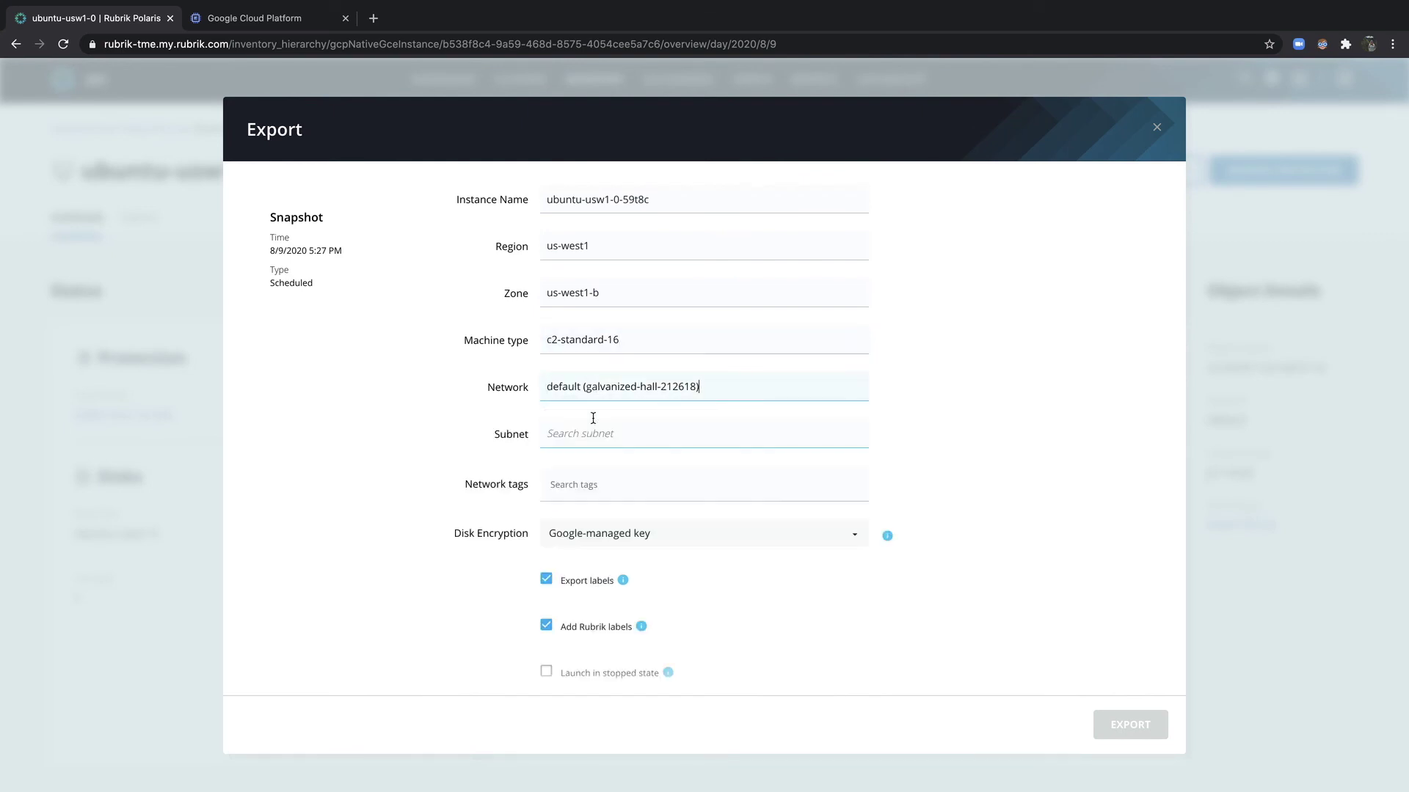
pyautogui.click(575, 432)
pyautogui.click(576, 466)
pyautogui.click(576, 477)
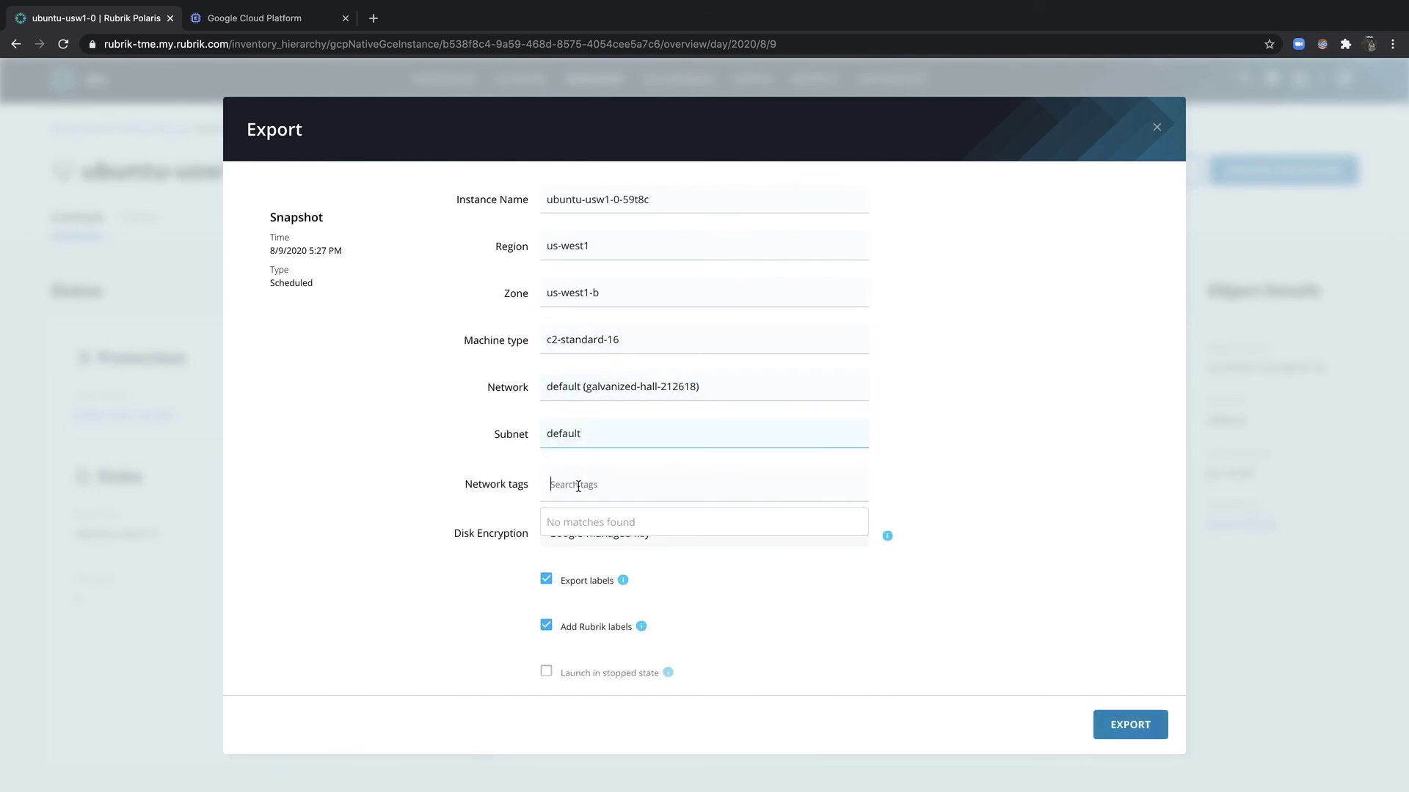
pyautogui.click(503, 491)
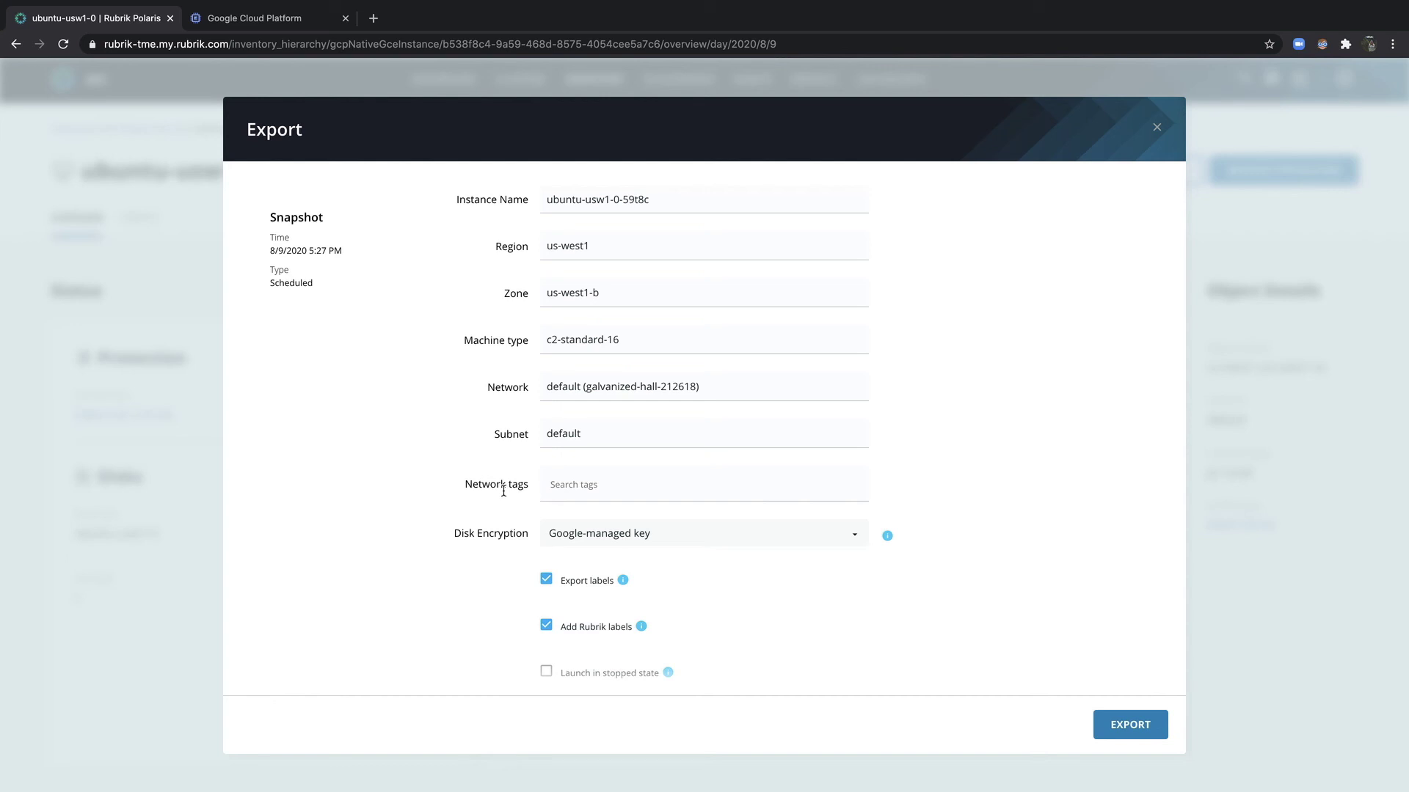
pyautogui.click(1125, 726)
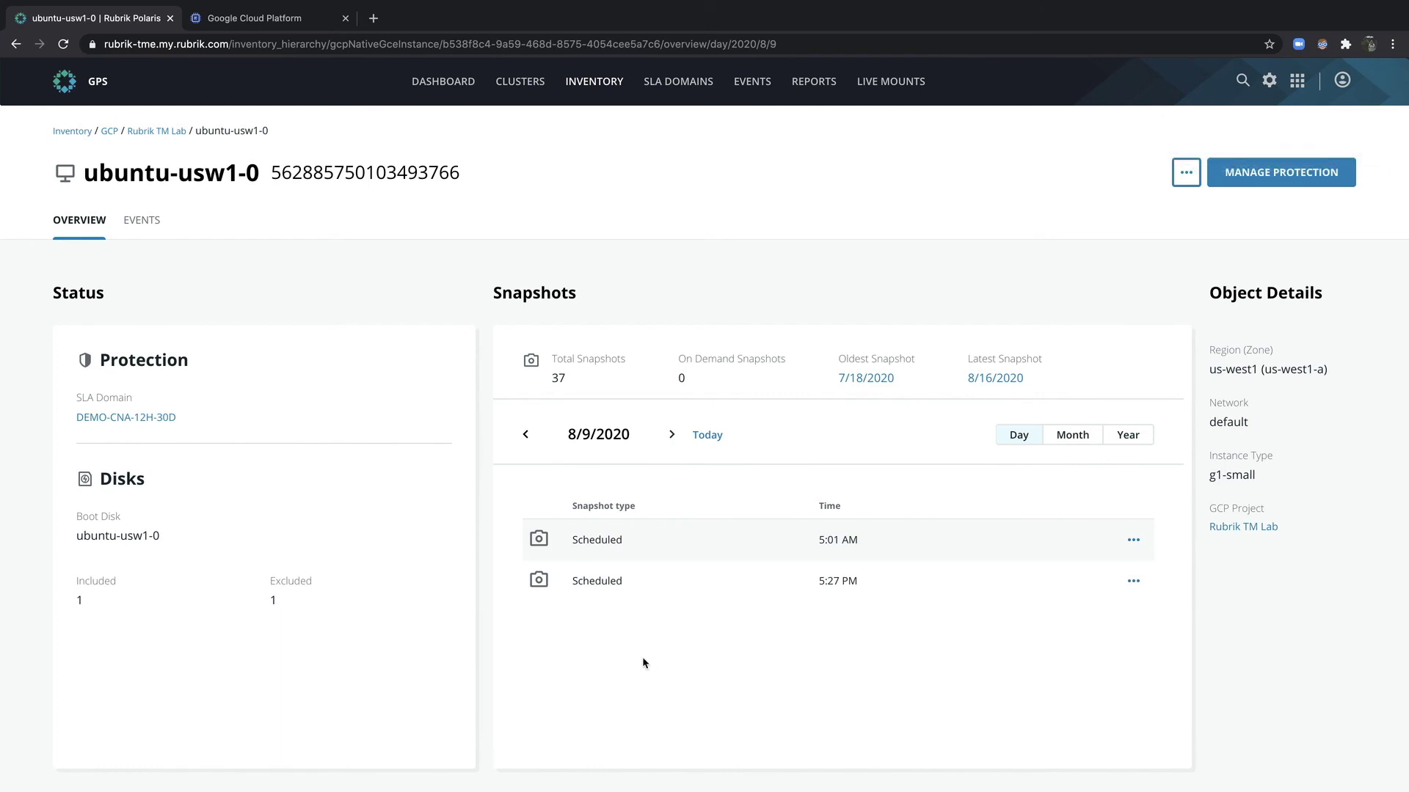
# Step: Verify in the instance's events that the ubuntu-usw1-0-59t8c export finished in 23 seconds, then go to Google Cloud's VM instances
pyautogui.click(141, 220)
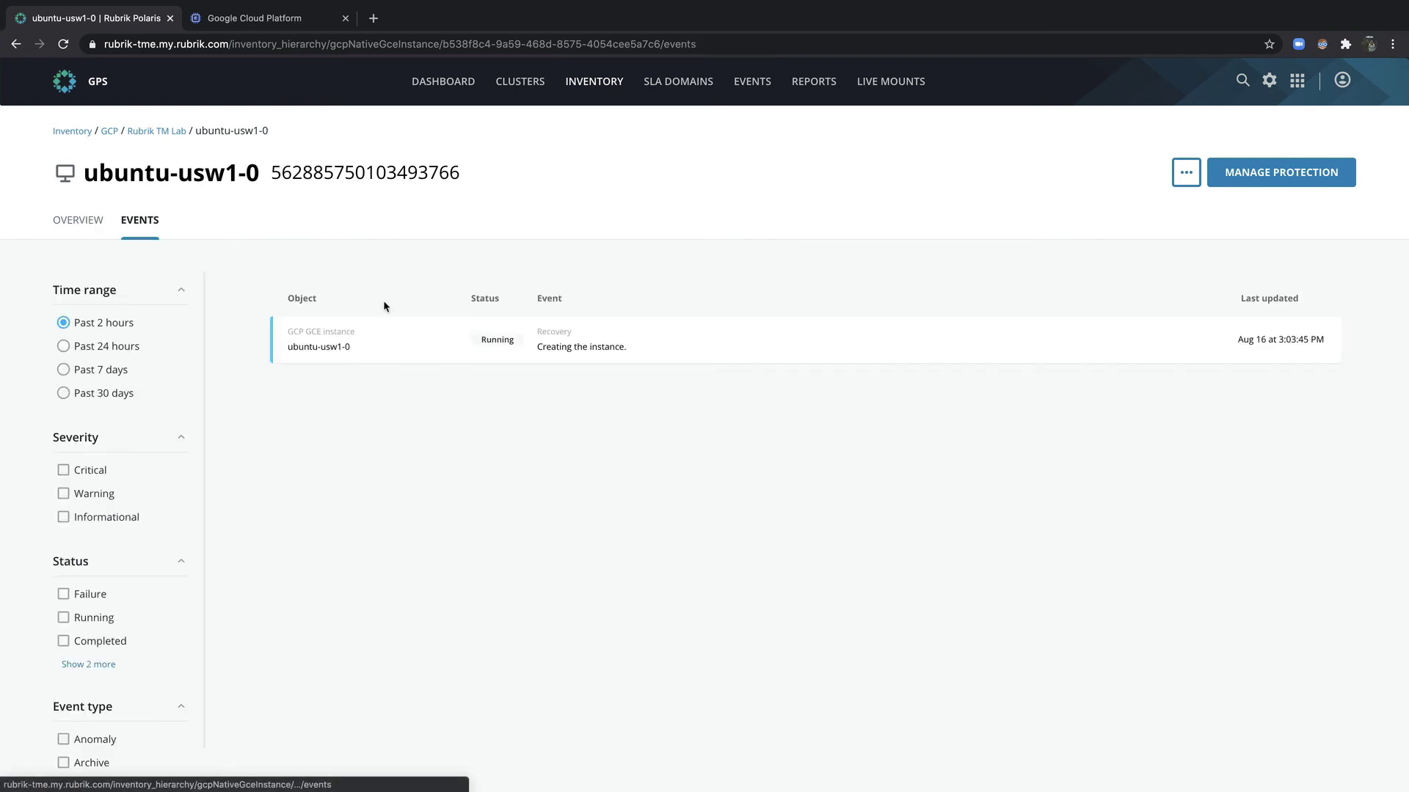
pyautogui.click(415, 363)
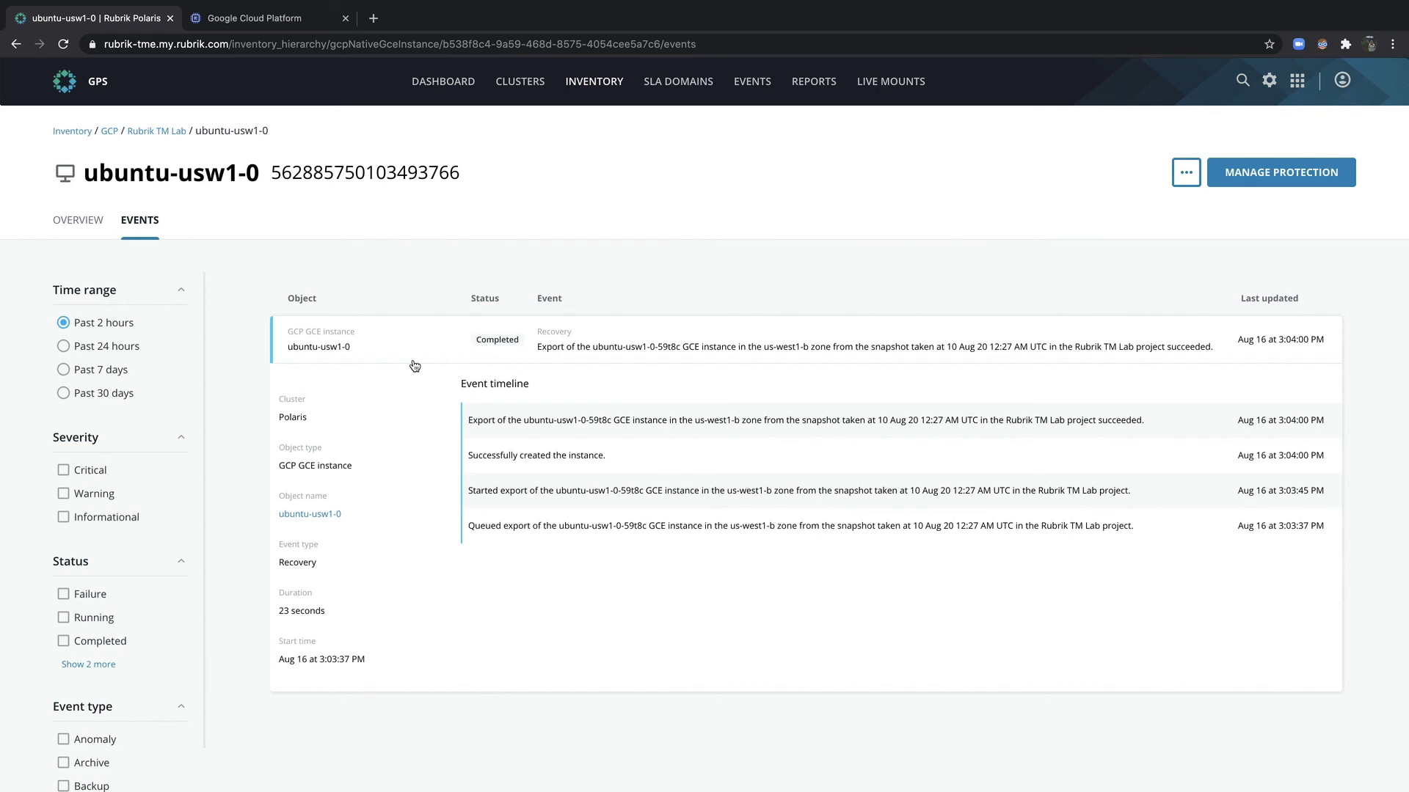
pyautogui.click(255, 20)
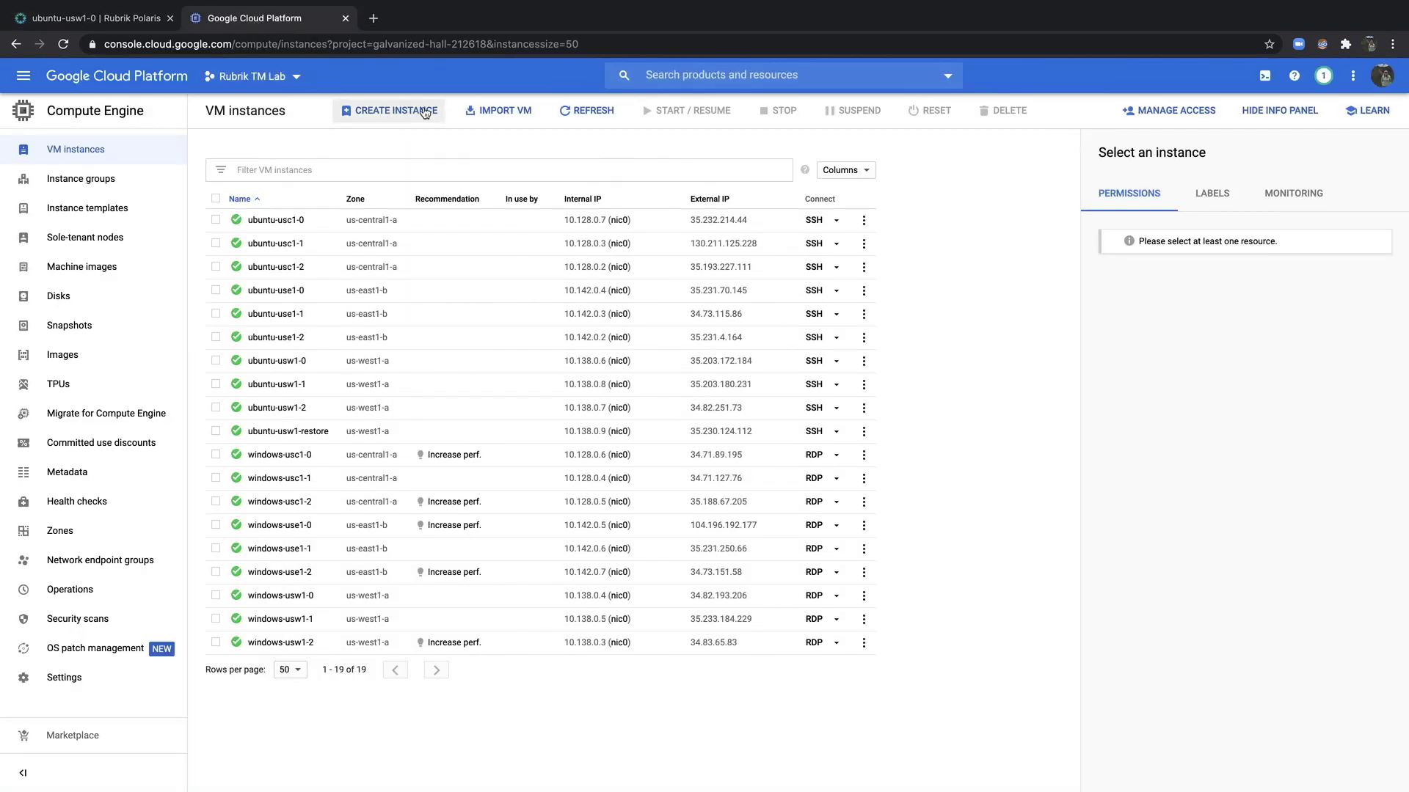
# Step: Refresh the Google Cloud VM instances list to look for ubuntu-usw1-0-59t8c
pyautogui.click(579, 112)
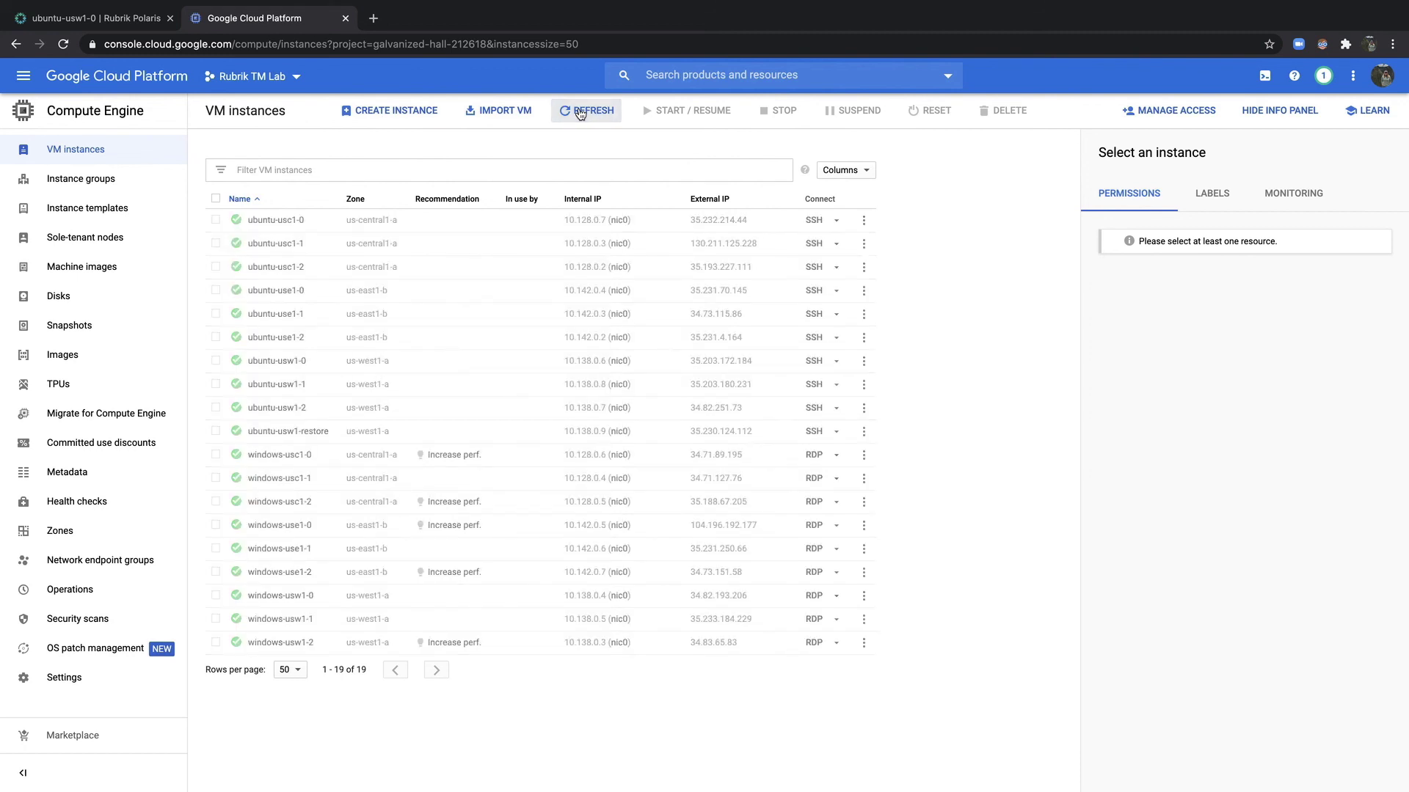